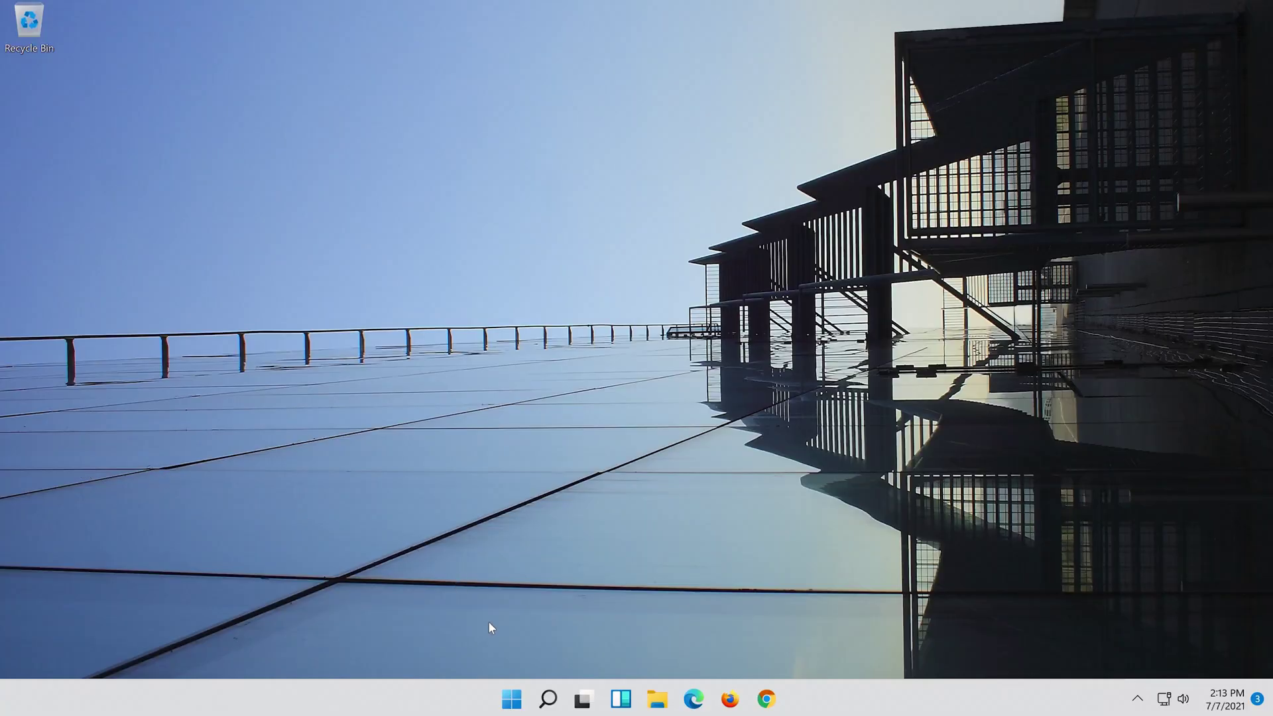
# Search for 'settings' and launch the Settings app from the results.
pyautogui.click(560, 705)
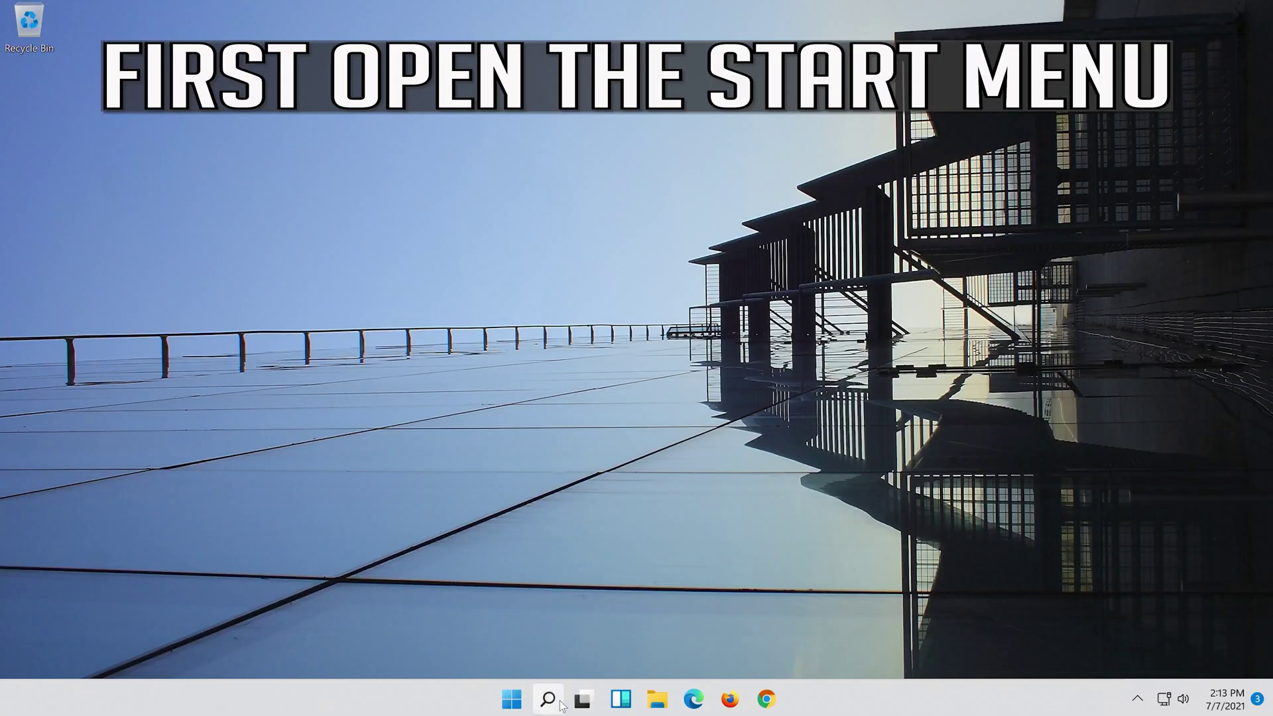
pyautogui.write('se')
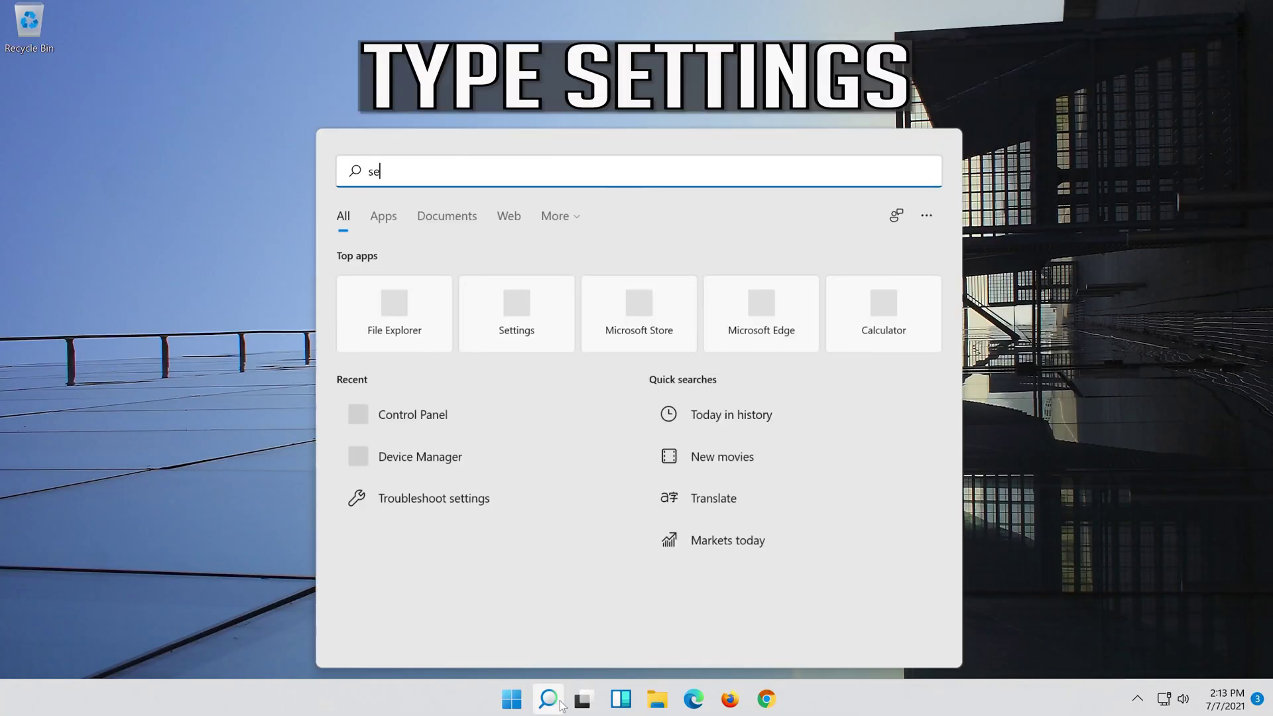
pyautogui.write('ttings')
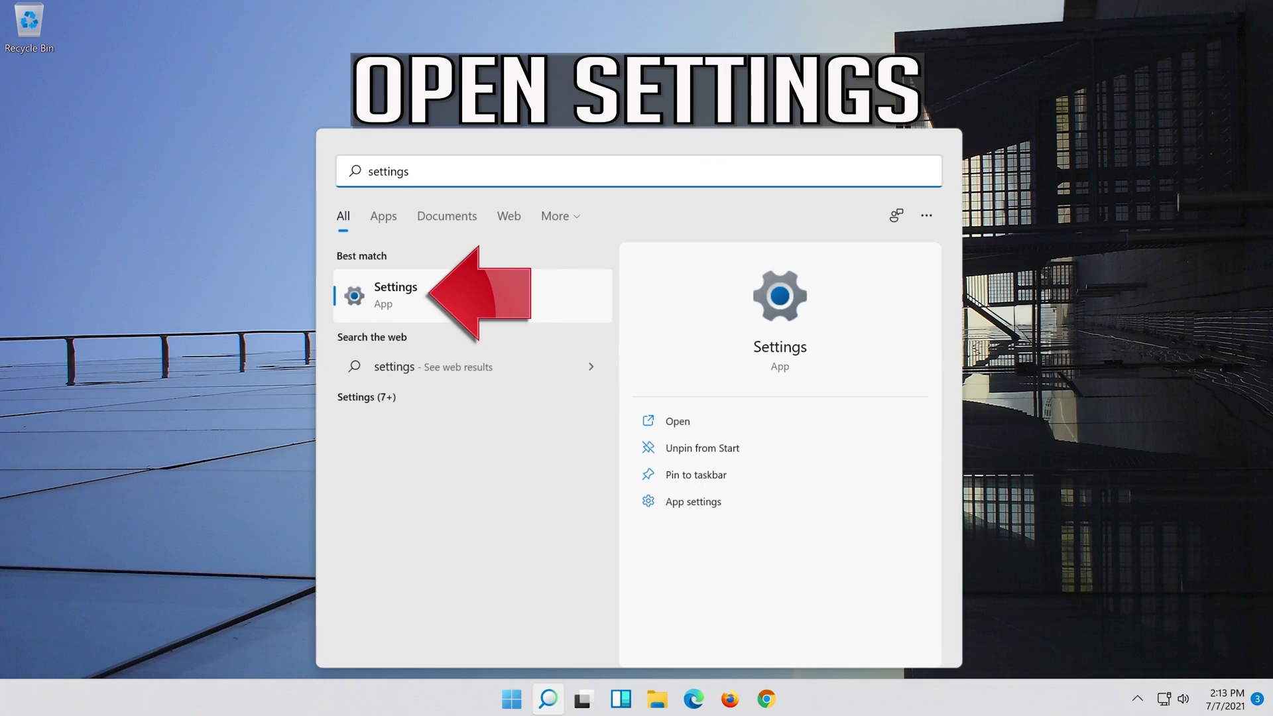
pyautogui.click(455, 305)
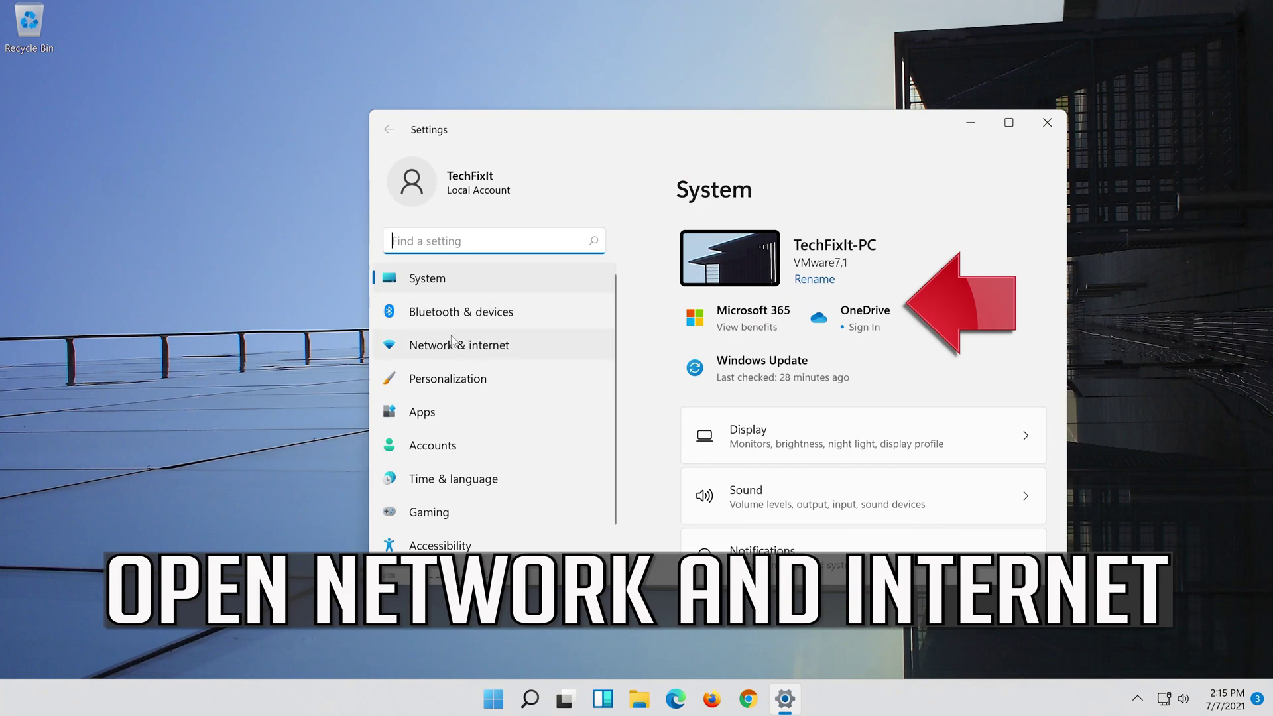
# Go to Network & internet and open Advanced network settings, scrolling to More settings.
pyautogui.click(492, 350)
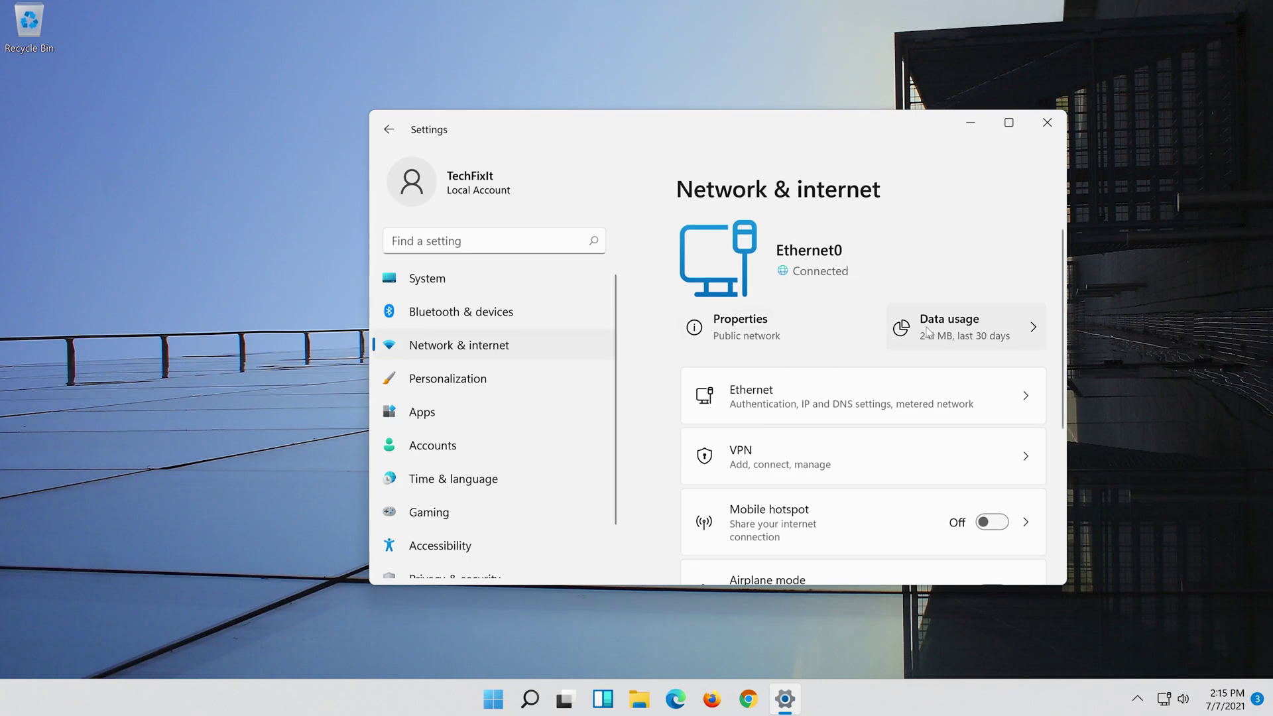
pyautogui.scroll(-1, 921, 330)
pyautogui.scroll(-2, 912, 328)
pyautogui.scroll(-2, 914, 334)
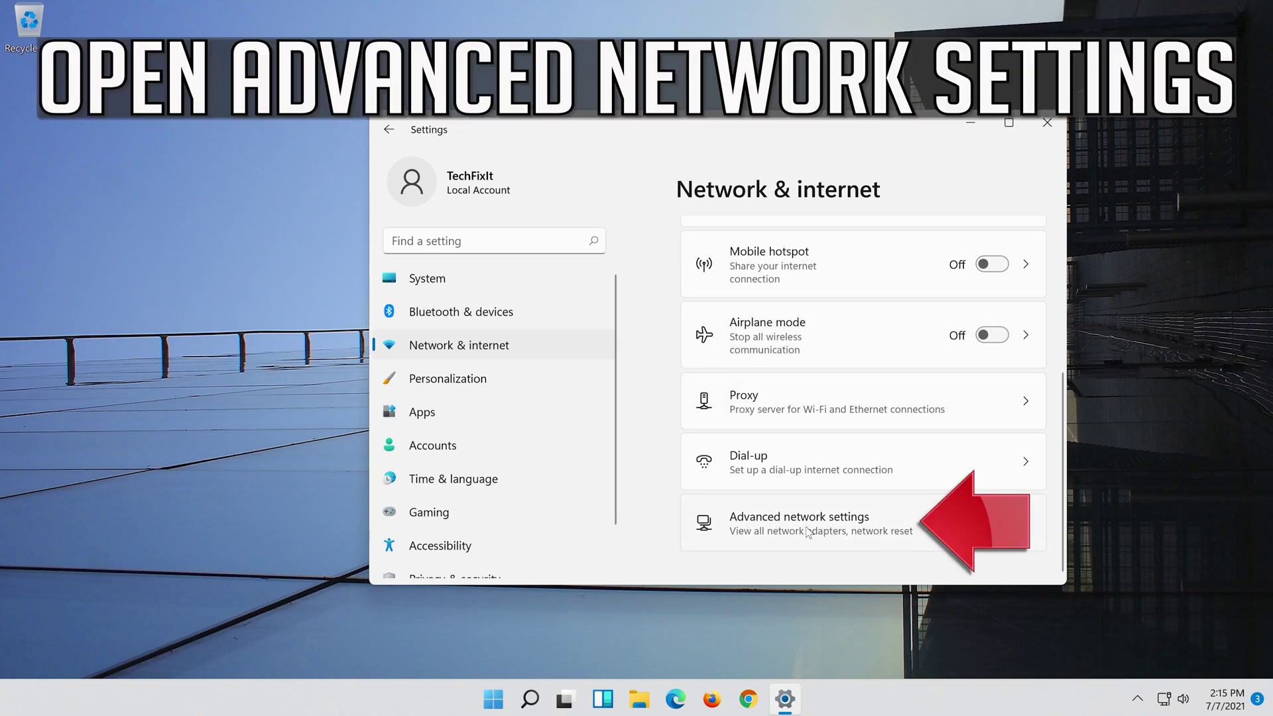
pyautogui.click(781, 531)
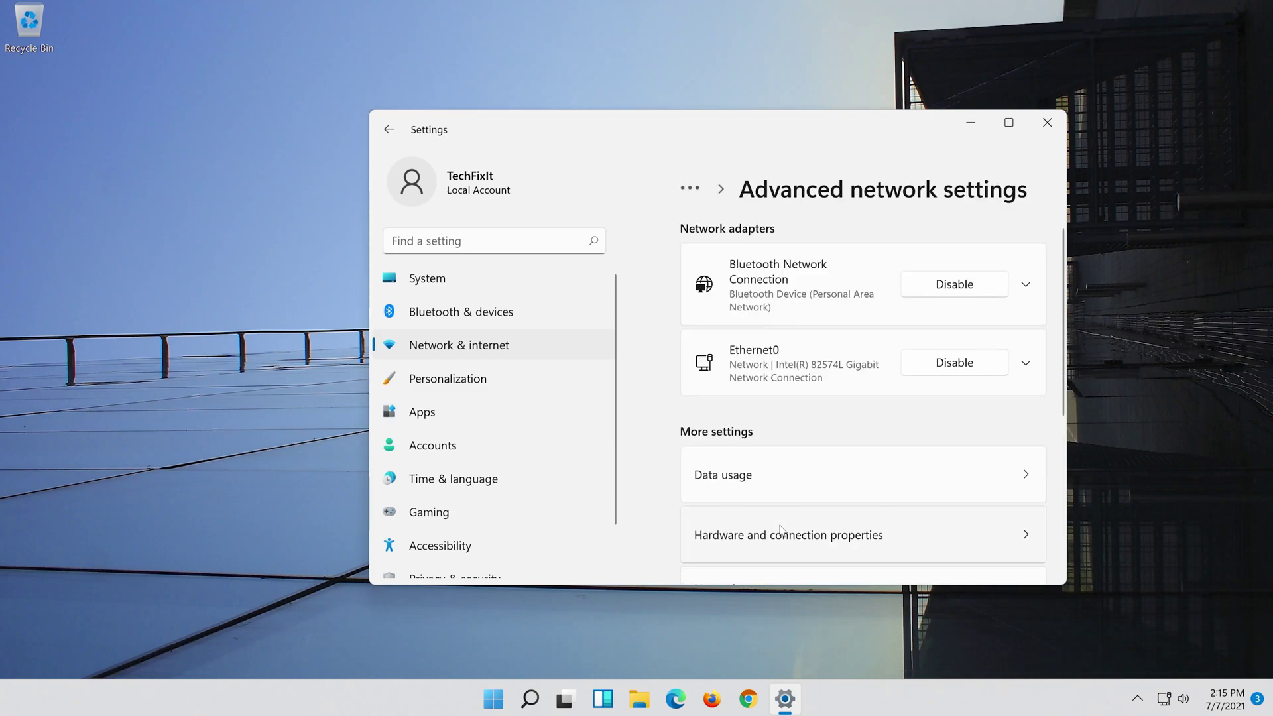
pyautogui.scroll(-1, 781, 531)
pyautogui.scroll(-2, 781, 530)
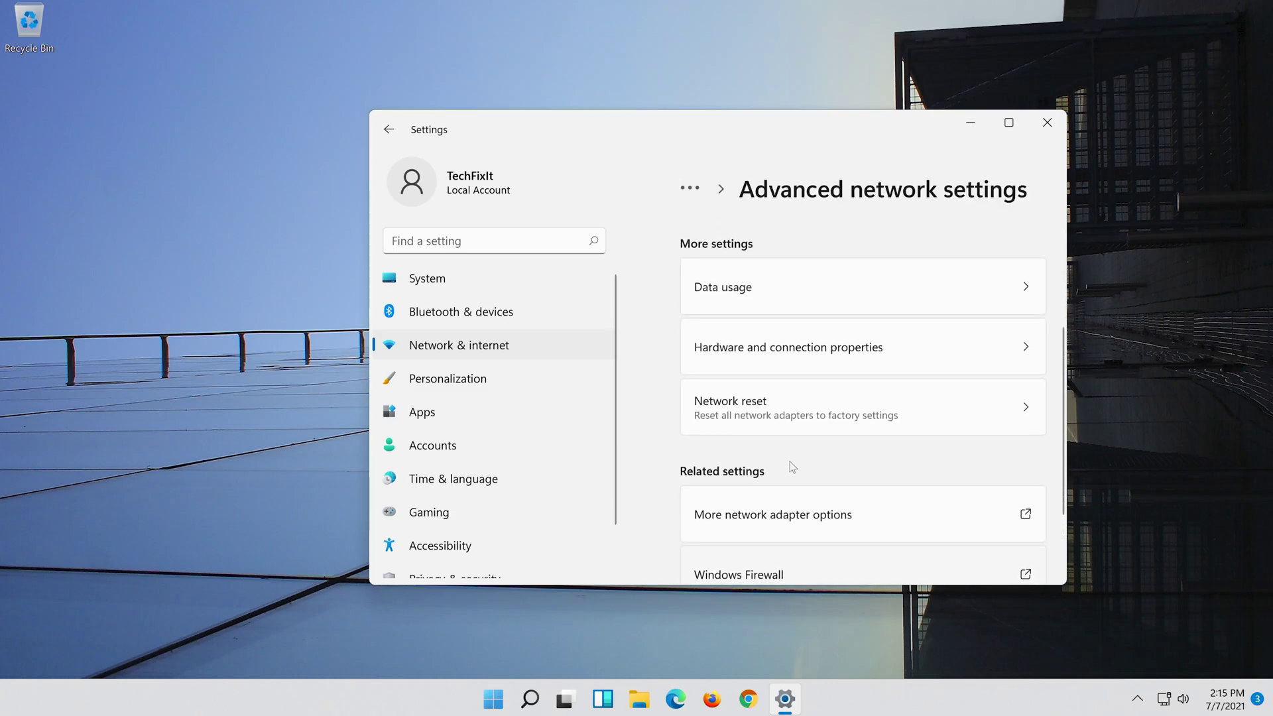
# Run Network reset, confirm it, and dismiss the sign-out notice.
pyautogui.click(837, 412)
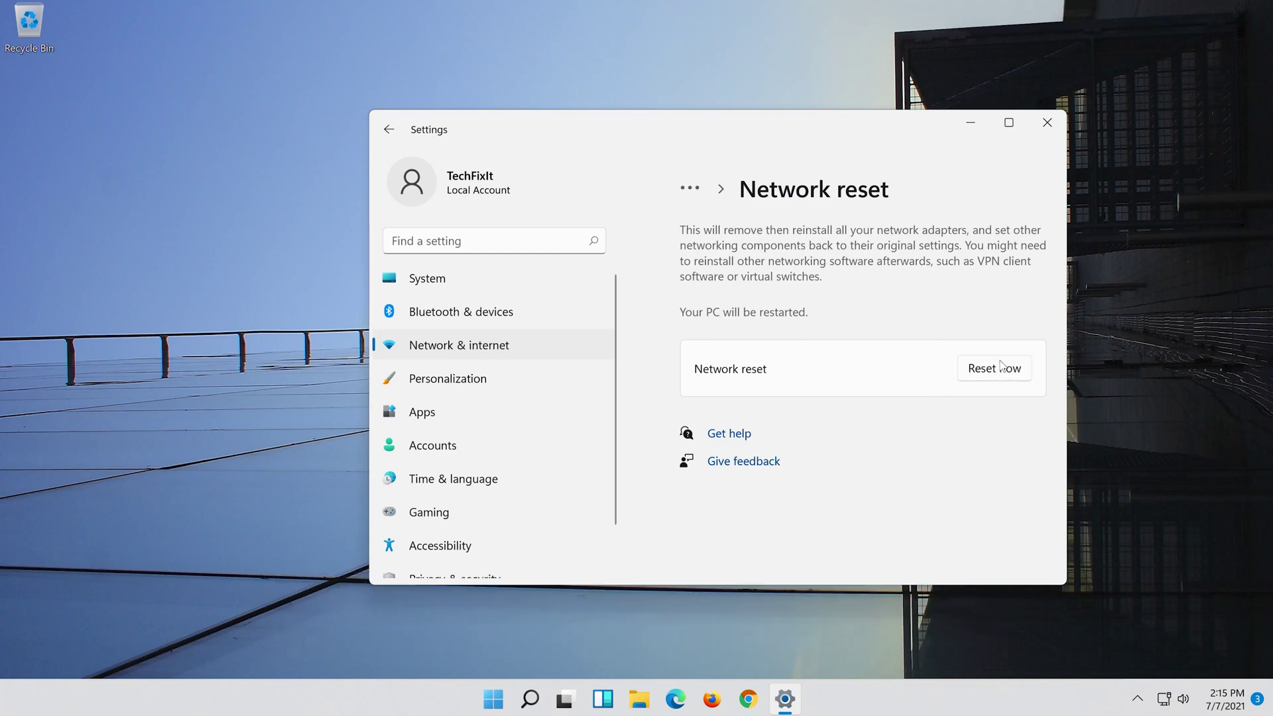
pyautogui.click(1001, 365)
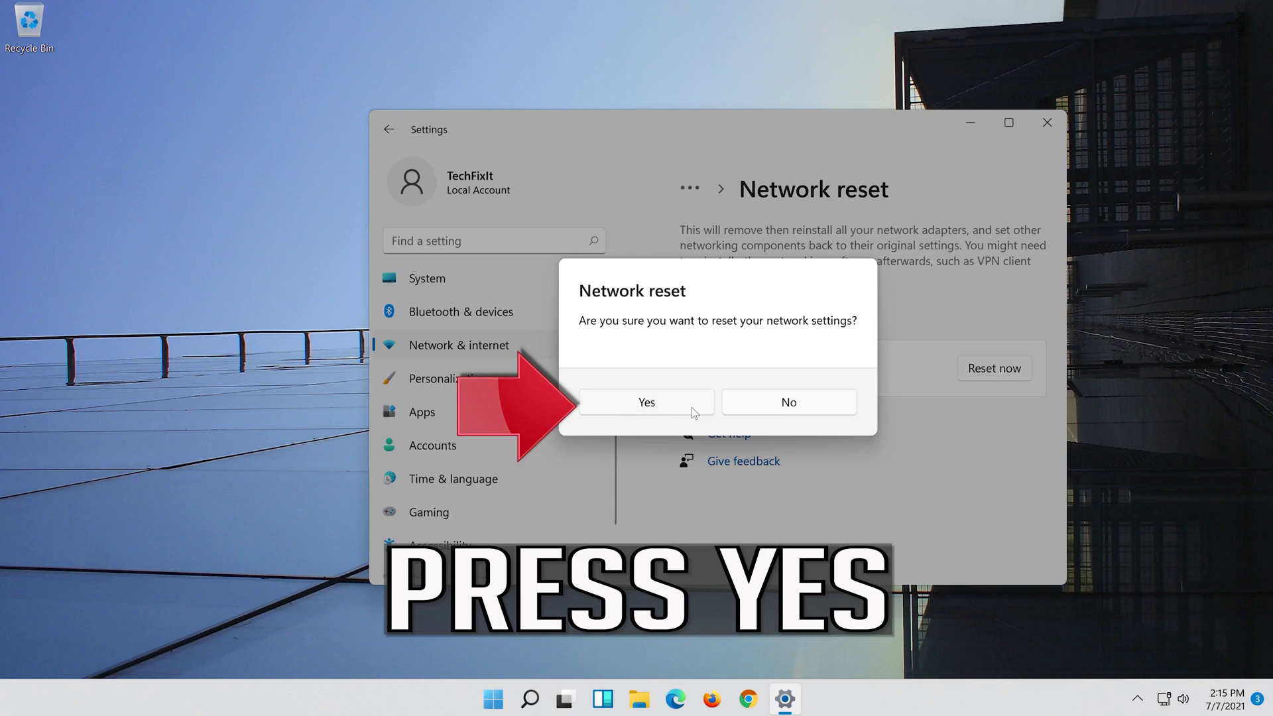
pyautogui.click(658, 406)
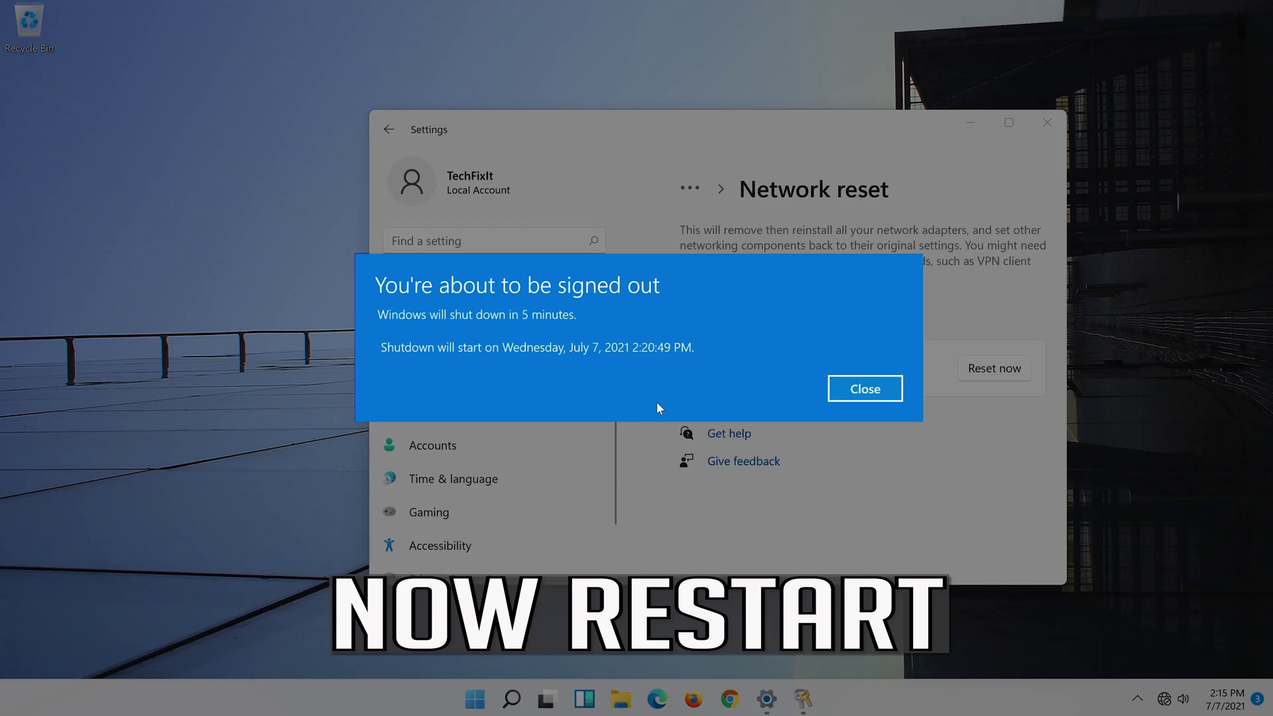
pyautogui.click(862, 391)
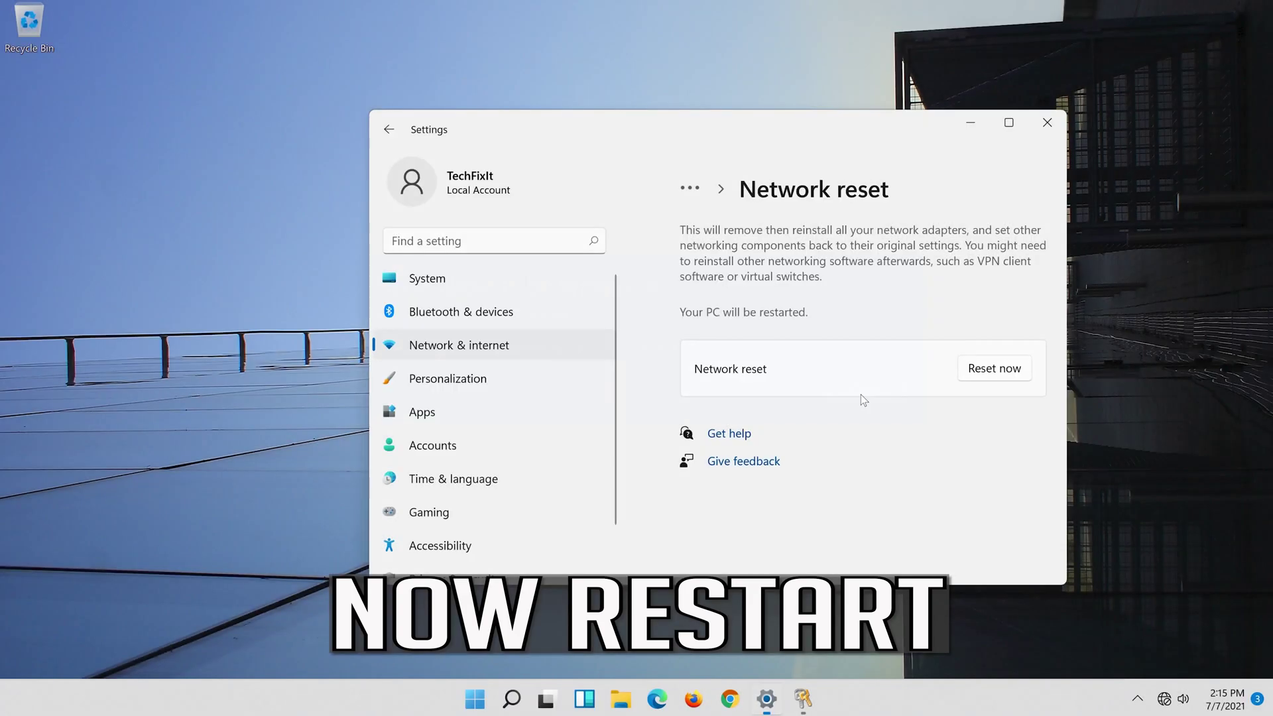
# Close Settings and restart the PC from the Start menu.
pyautogui.click(1047, 124)
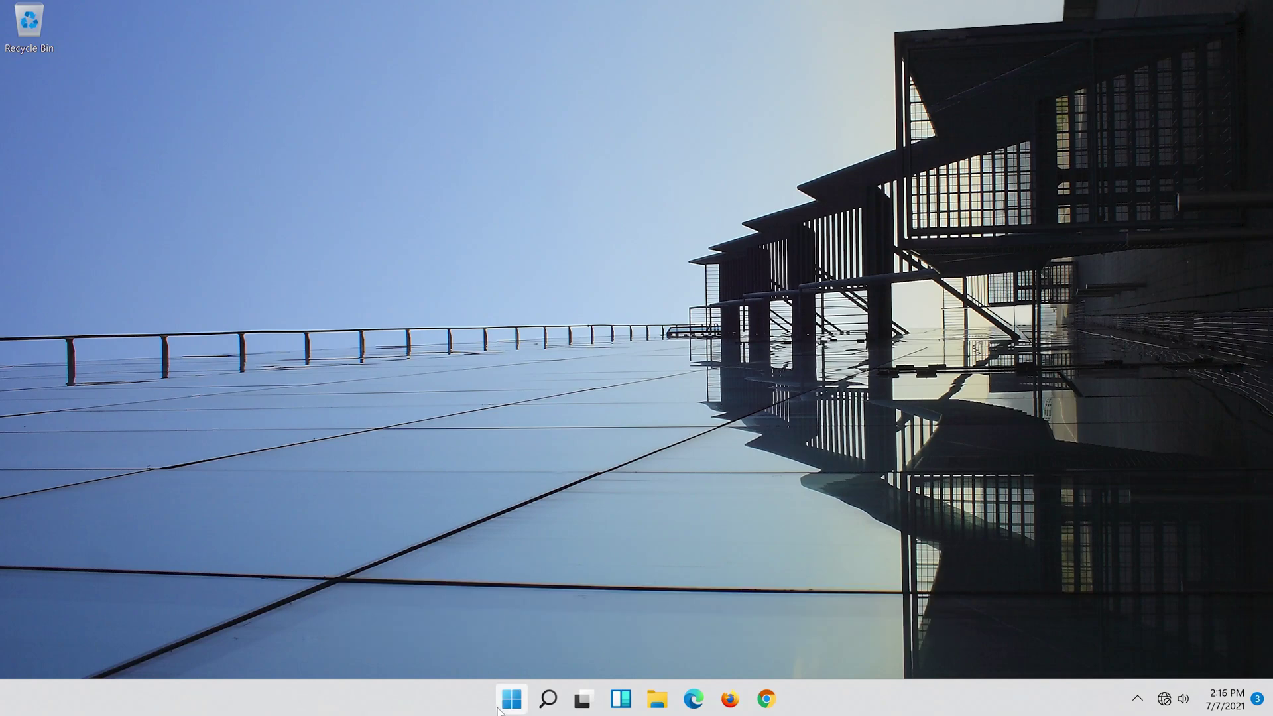
pyautogui.click(498, 708)
pyautogui.click(846, 641)
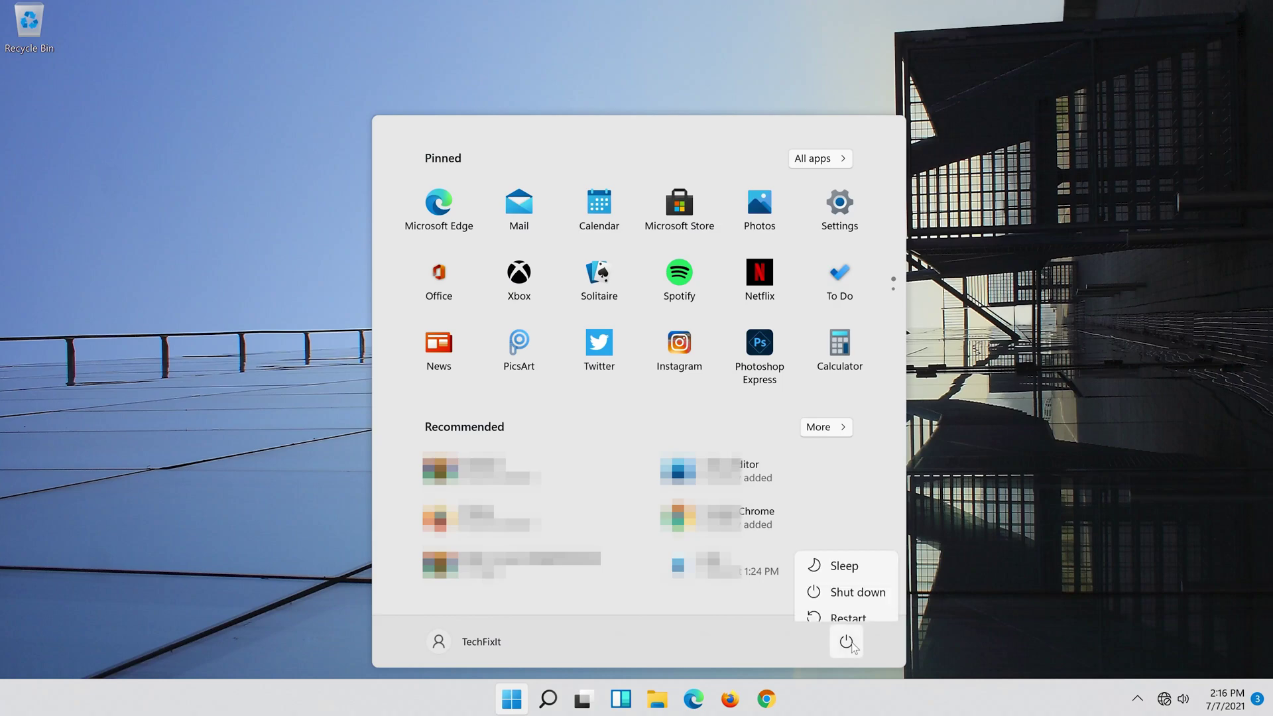
pyautogui.click(849, 606)
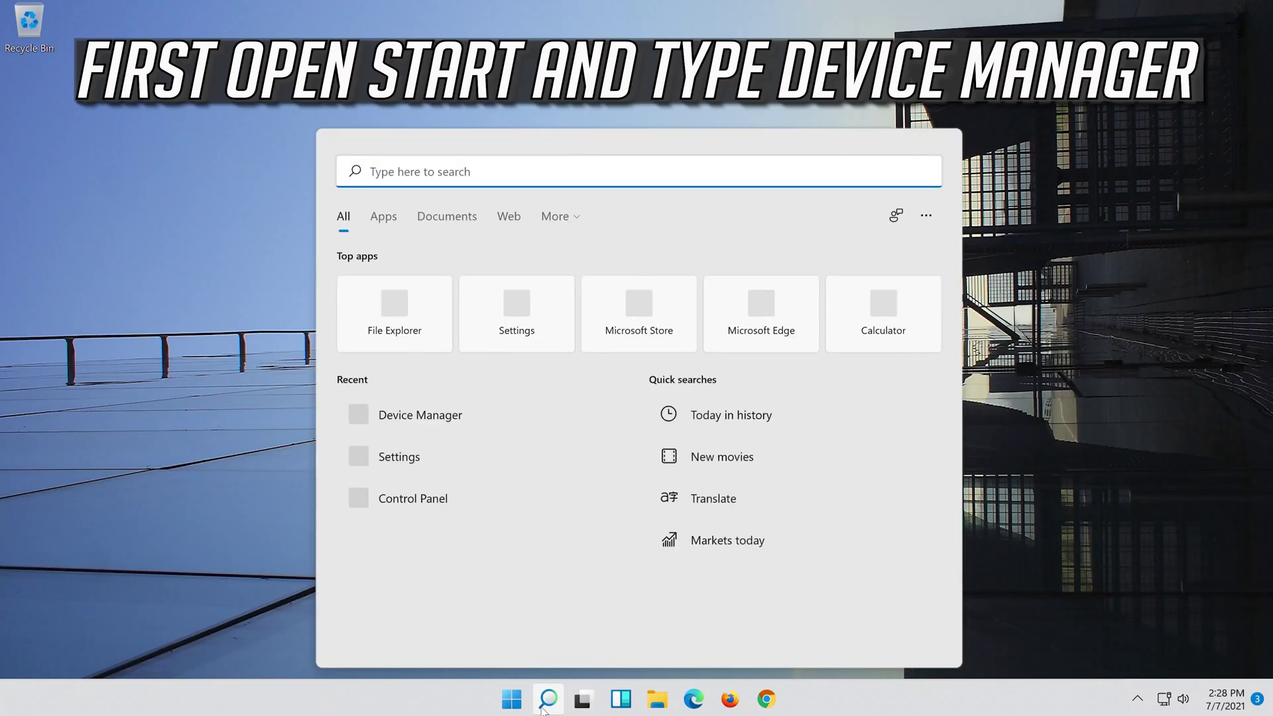
# Search for 'device manager' and launch Device Manager.
pyautogui.write('device')
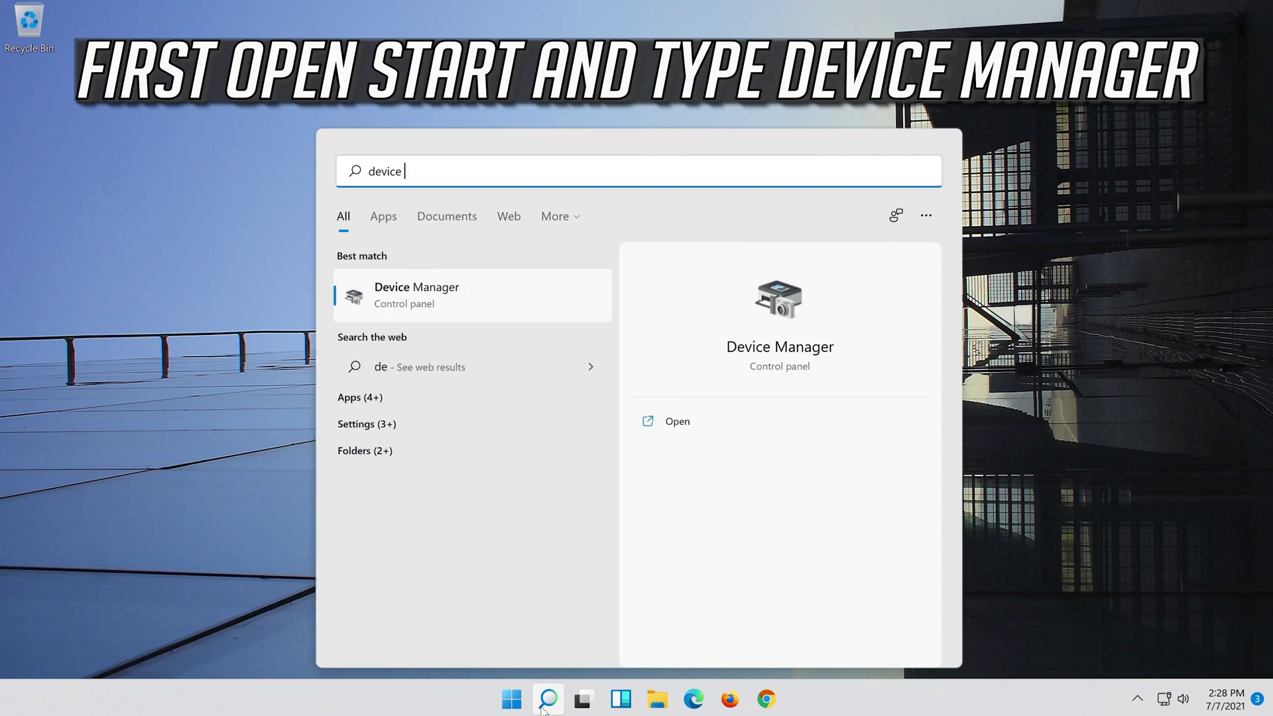
pyautogui.write(' manager')
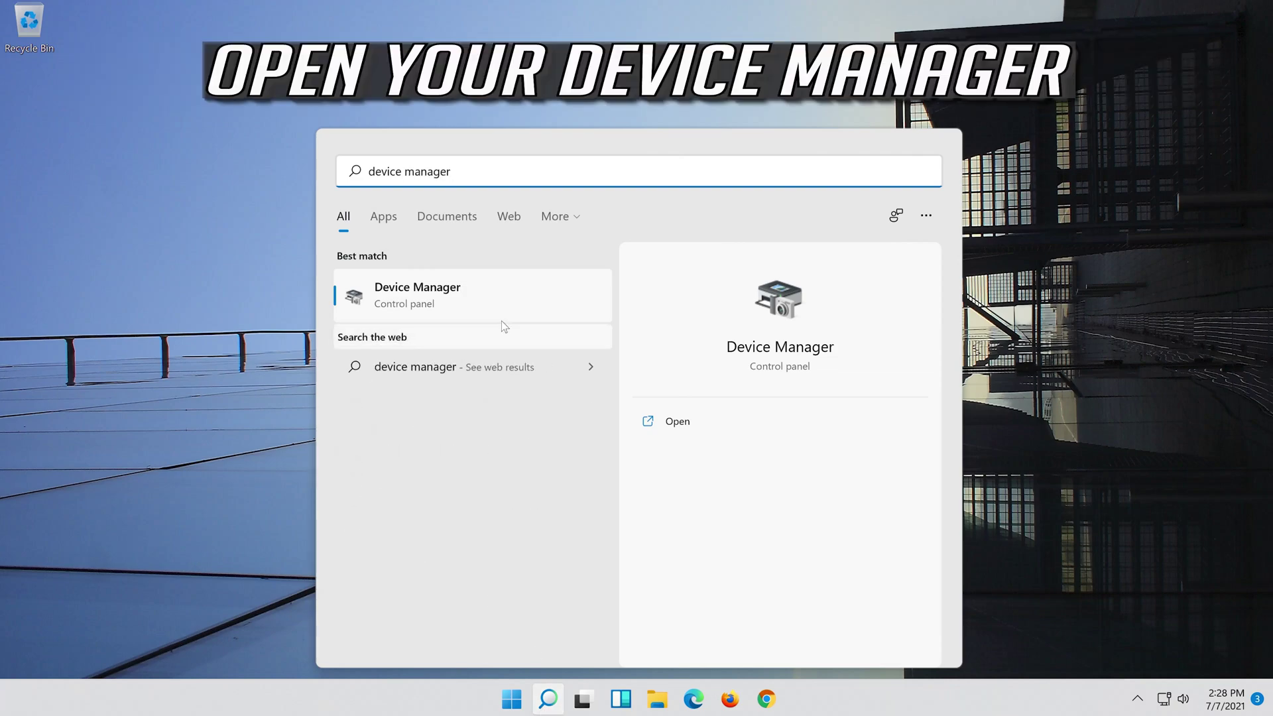
pyautogui.click(449, 302)
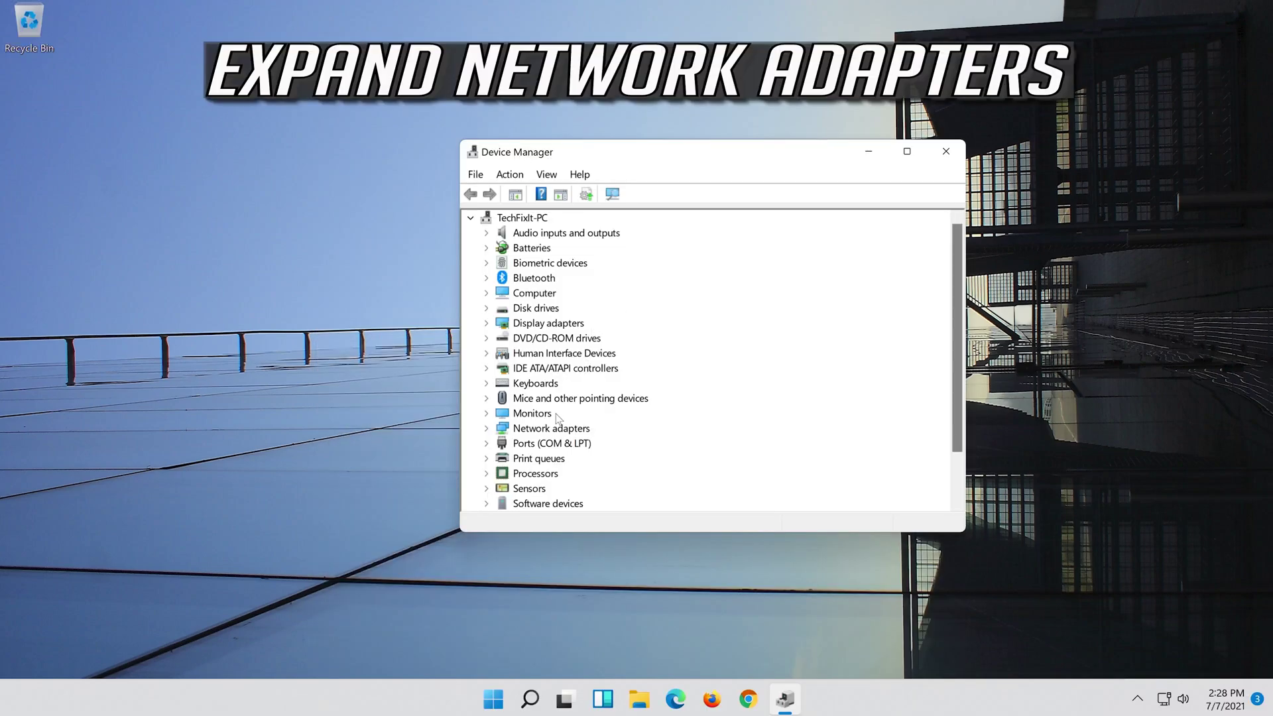
# Open Properties for the Intel(R) 82574L Gigabit Network Connection under Network adapters.
pyautogui.click(487, 429)
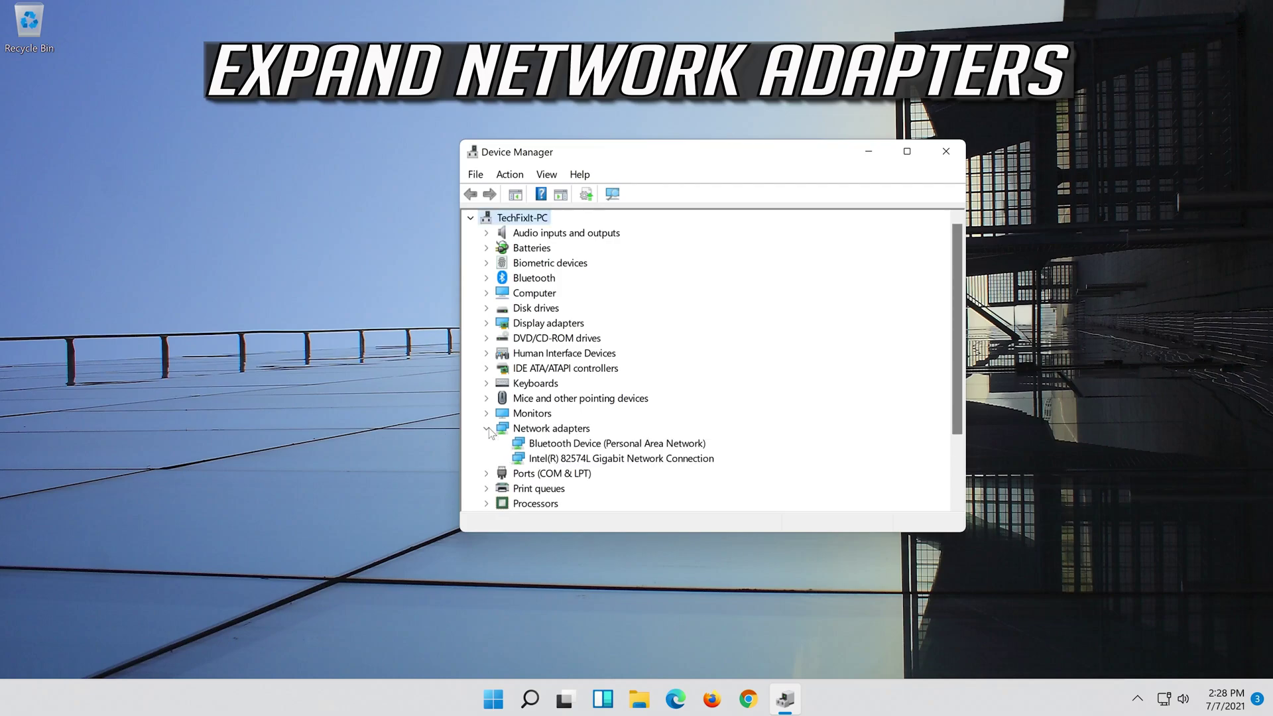
pyautogui.click(519, 456)
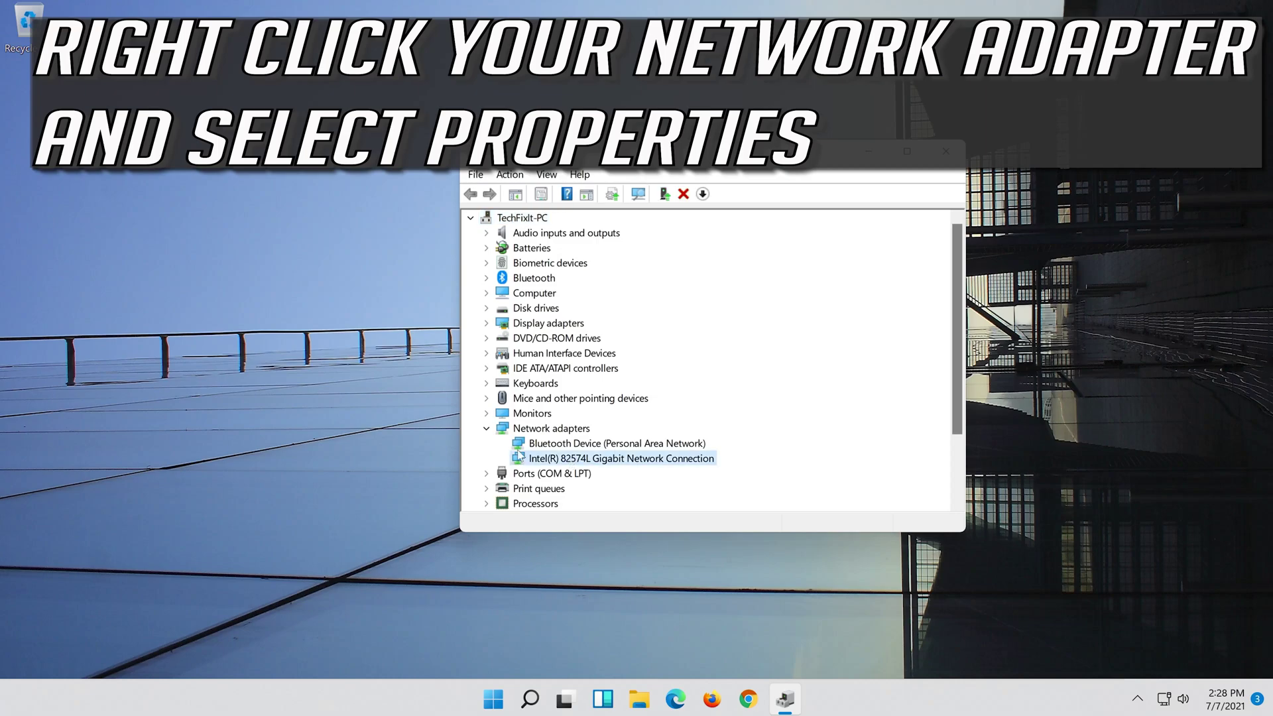
pyautogui.rightClick(624, 462)
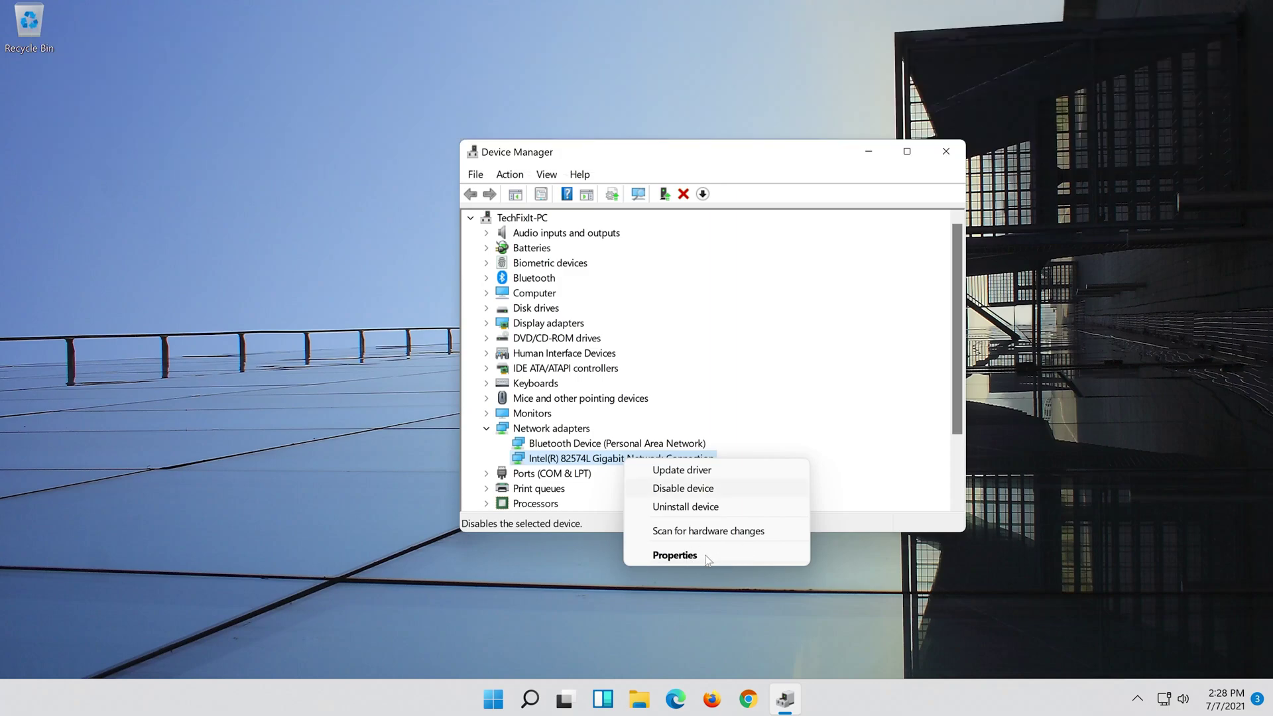
pyautogui.click(704, 560)
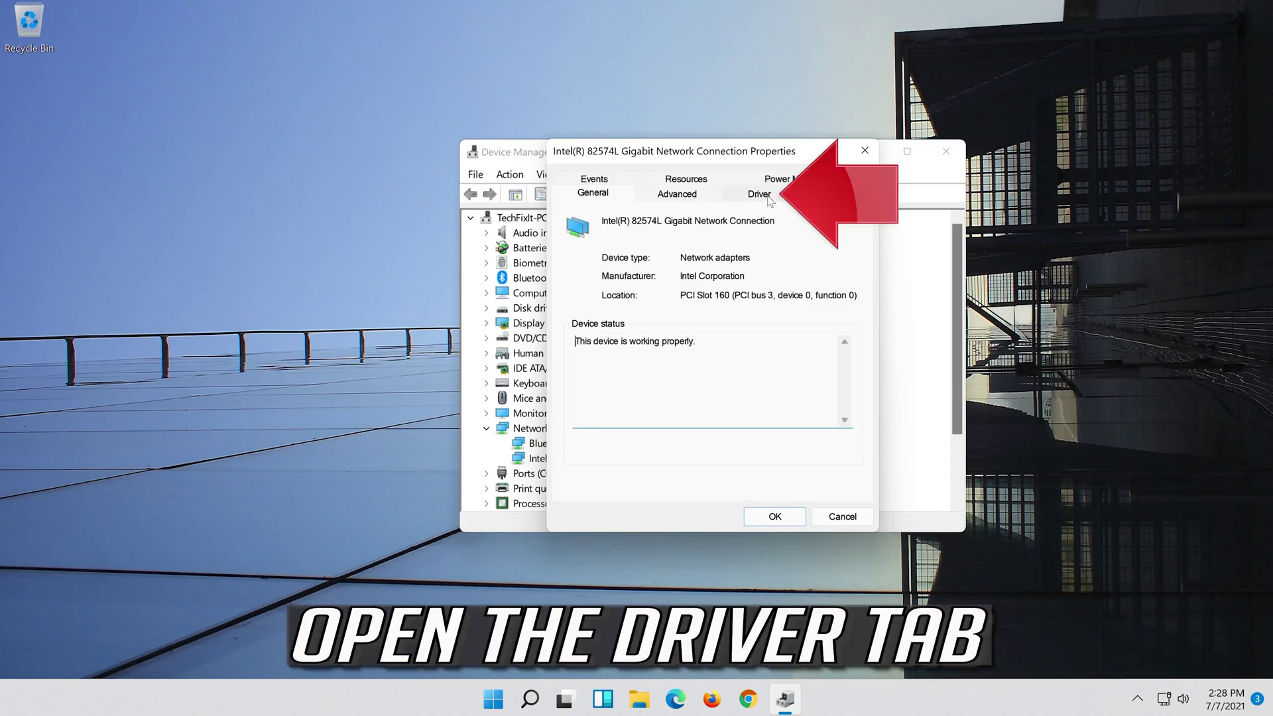
# Uninstall the Intel 82574L adapter from its Driver tab and confirm the removal.
pyautogui.click(769, 201)
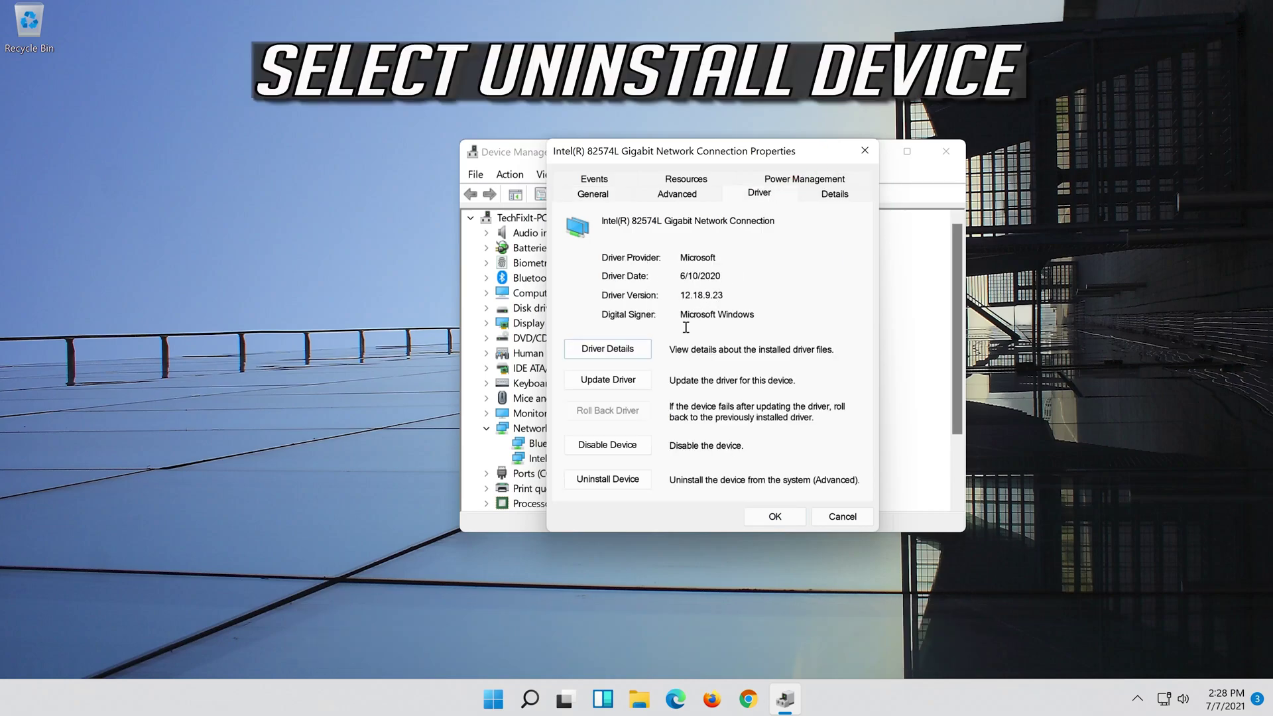
pyautogui.click(621, 485)
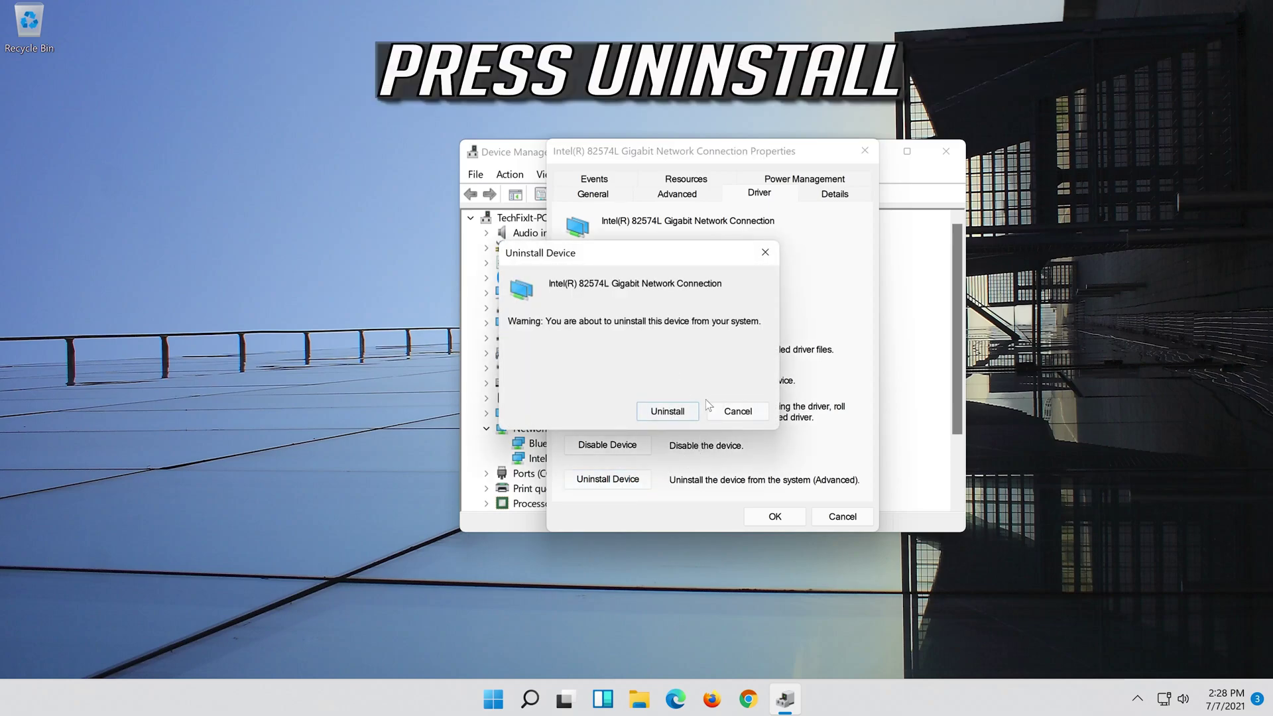
pyautogui.click(669, 412)
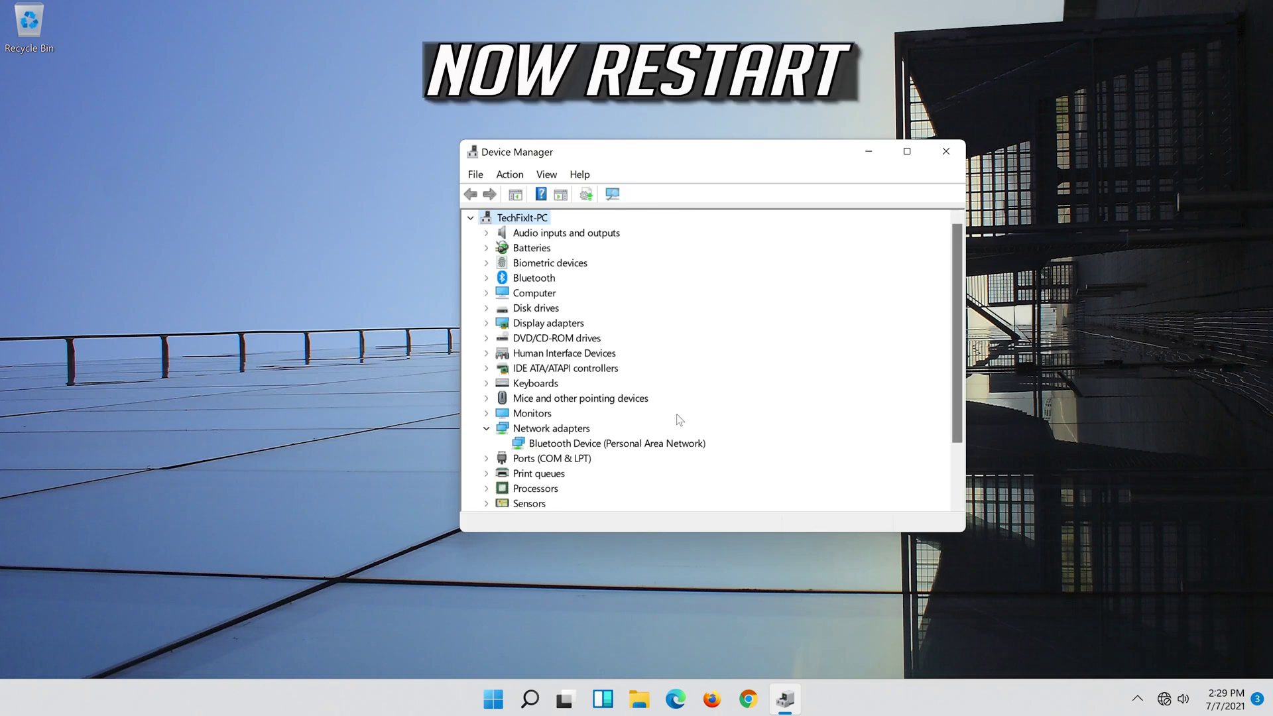
# Close Device Manager and restart the PC via Start > Power.
pyautogui.click(946, 152)
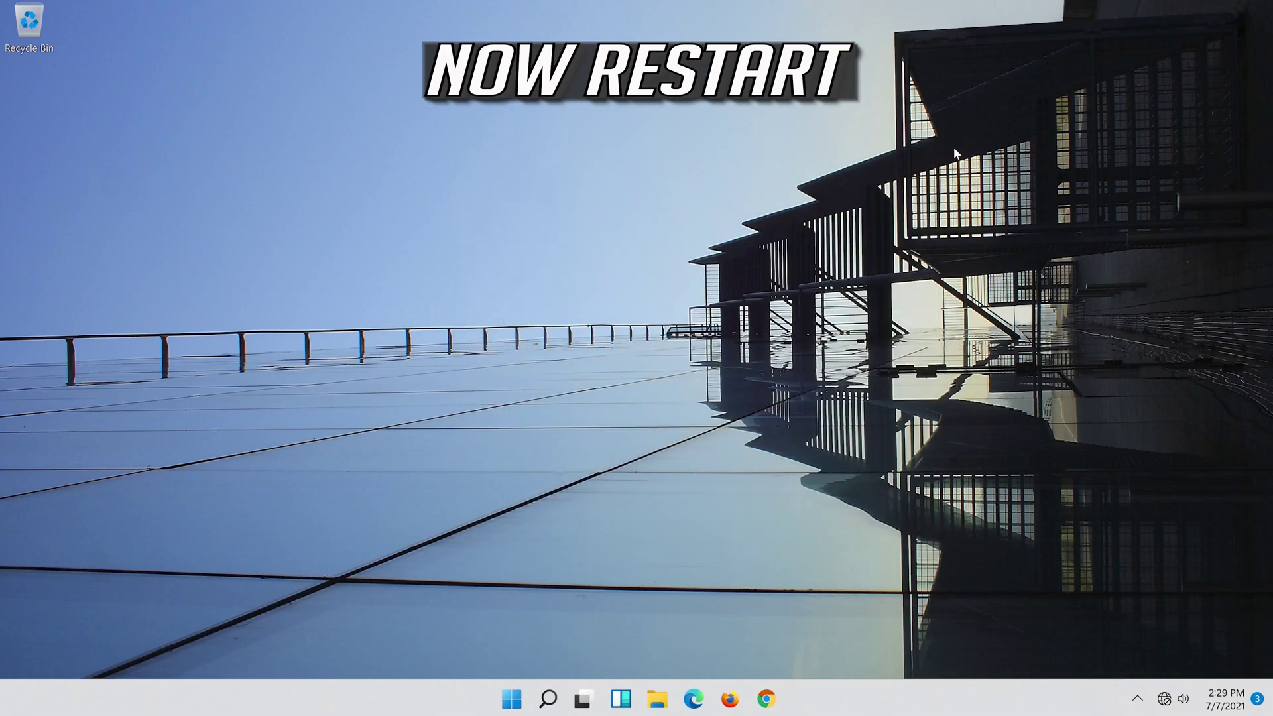
pyautogui.click(518, 702)
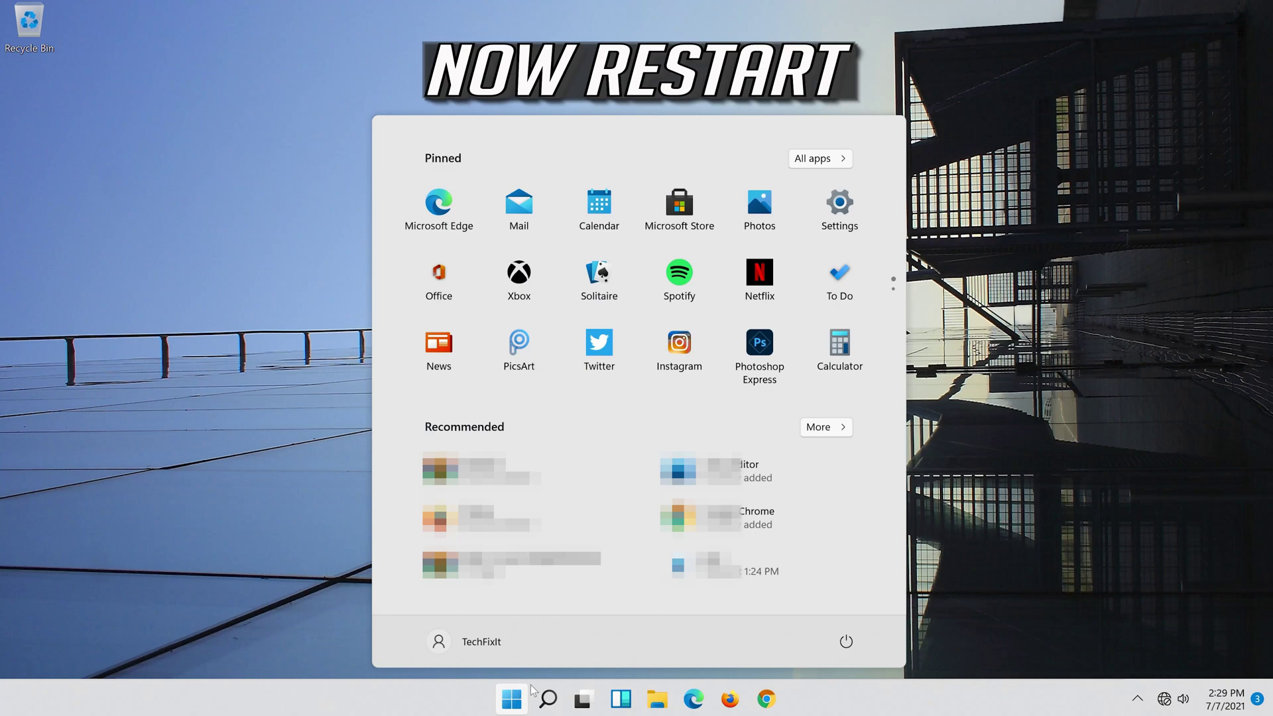
pyautogui.click(854, 644)
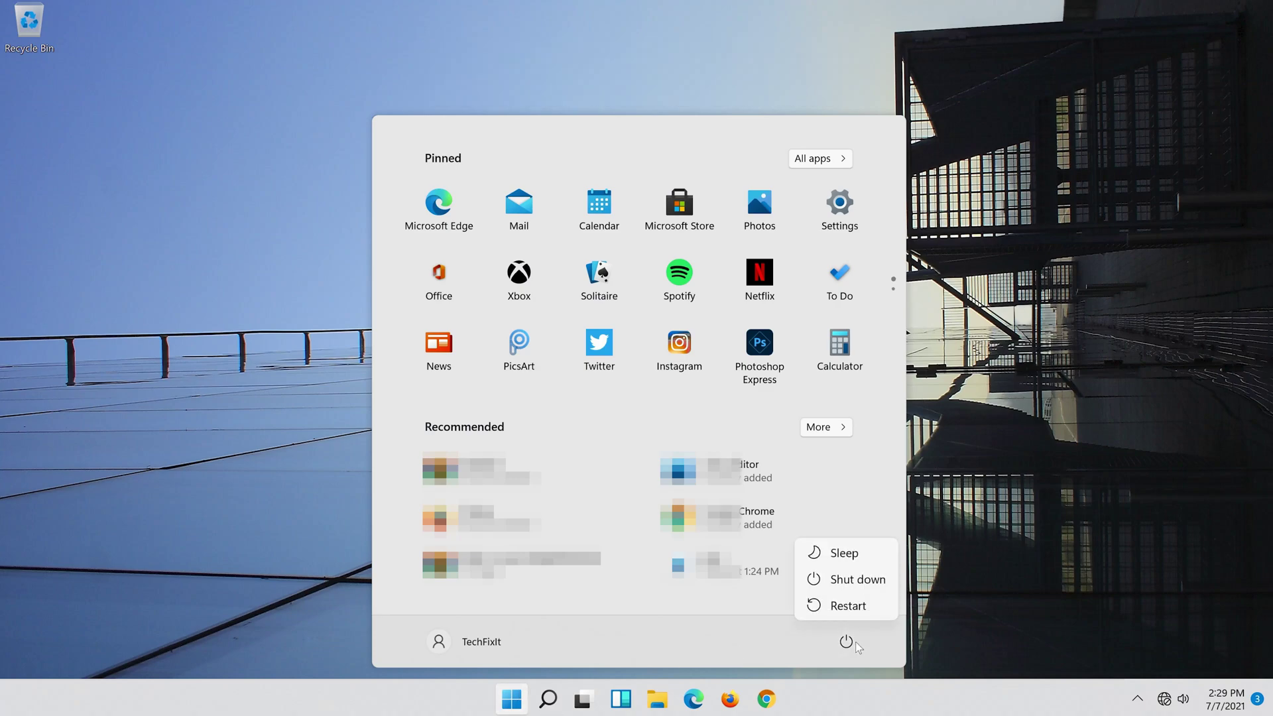
pyautogui.click(853, 607)
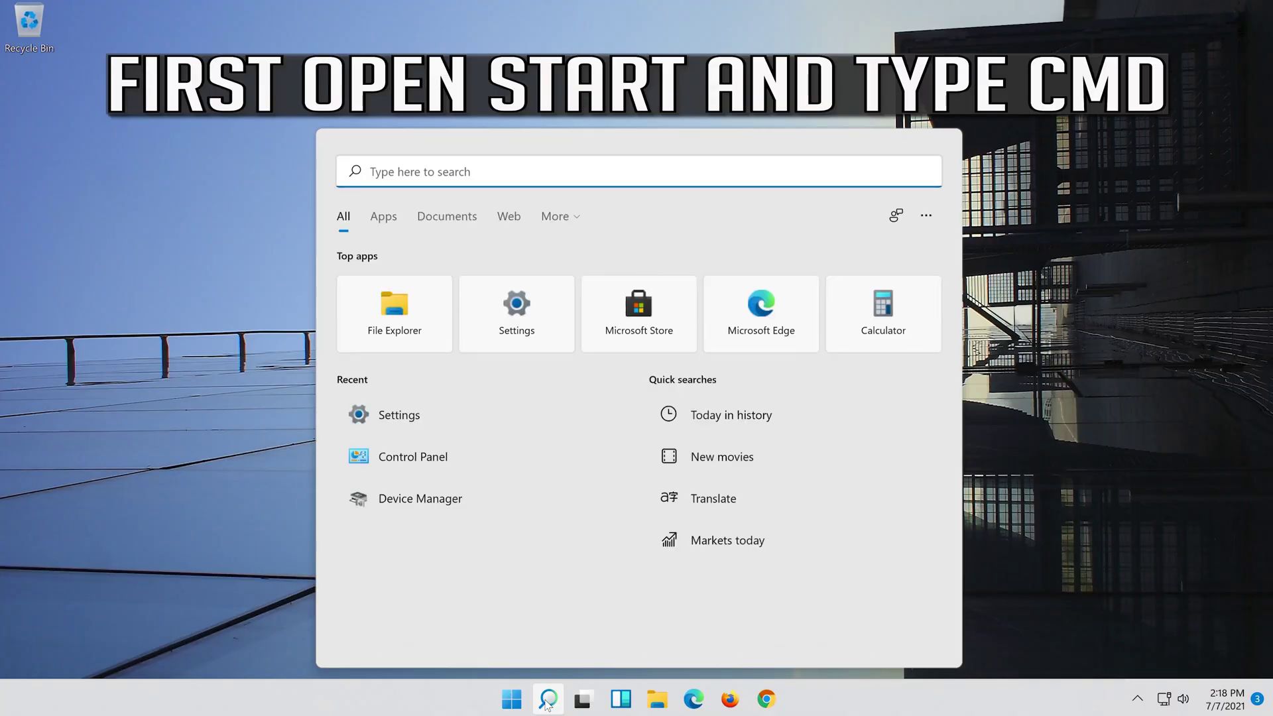
# Search 'cmd' and show the Command Prompt launch options menu.
pyautogui.write('cmd')
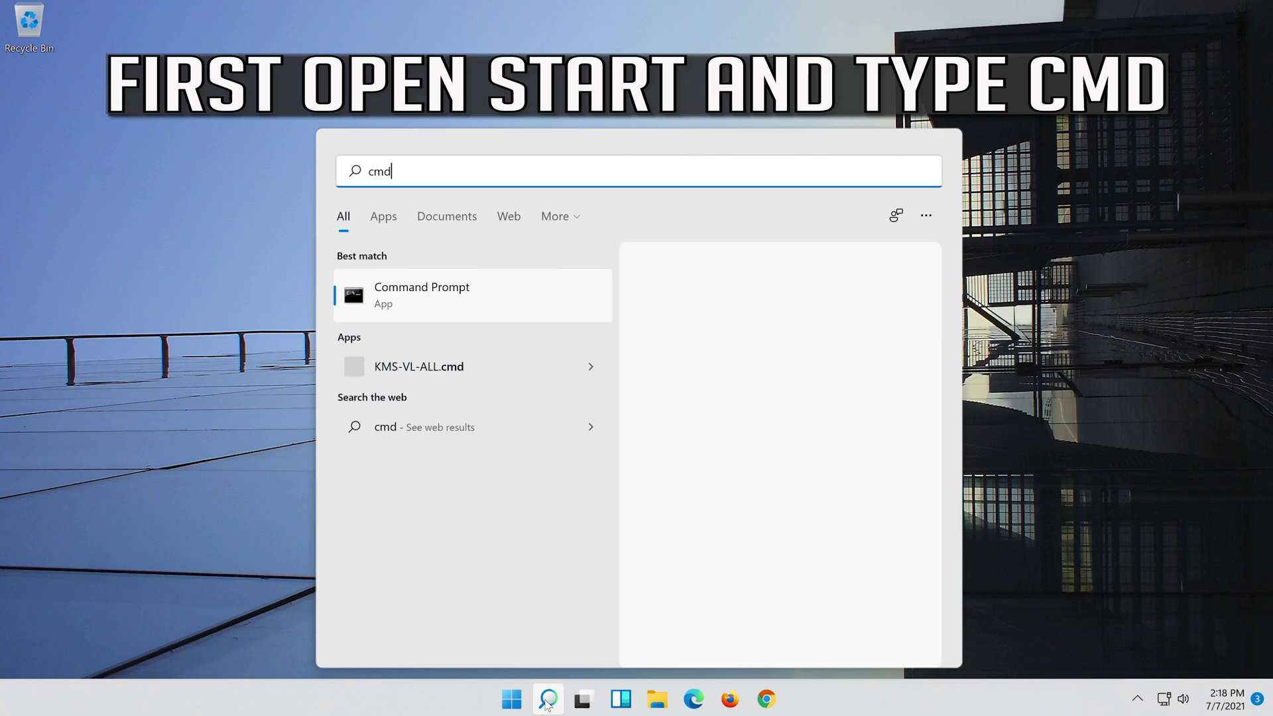
pyautogui.rightClick(525, 296)
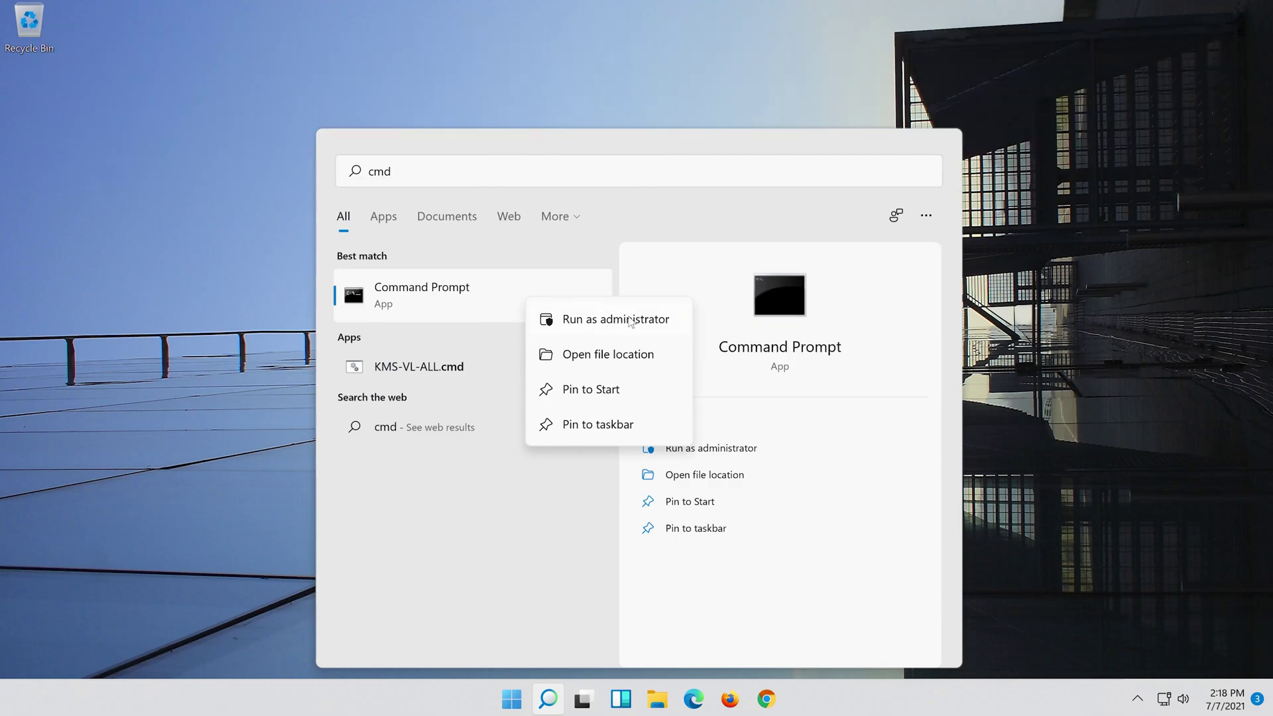
# As administrator, run 'netsh int ip reset c:\resetlog.txt' in Command Prompt.
pyautogui.click(630, 320)
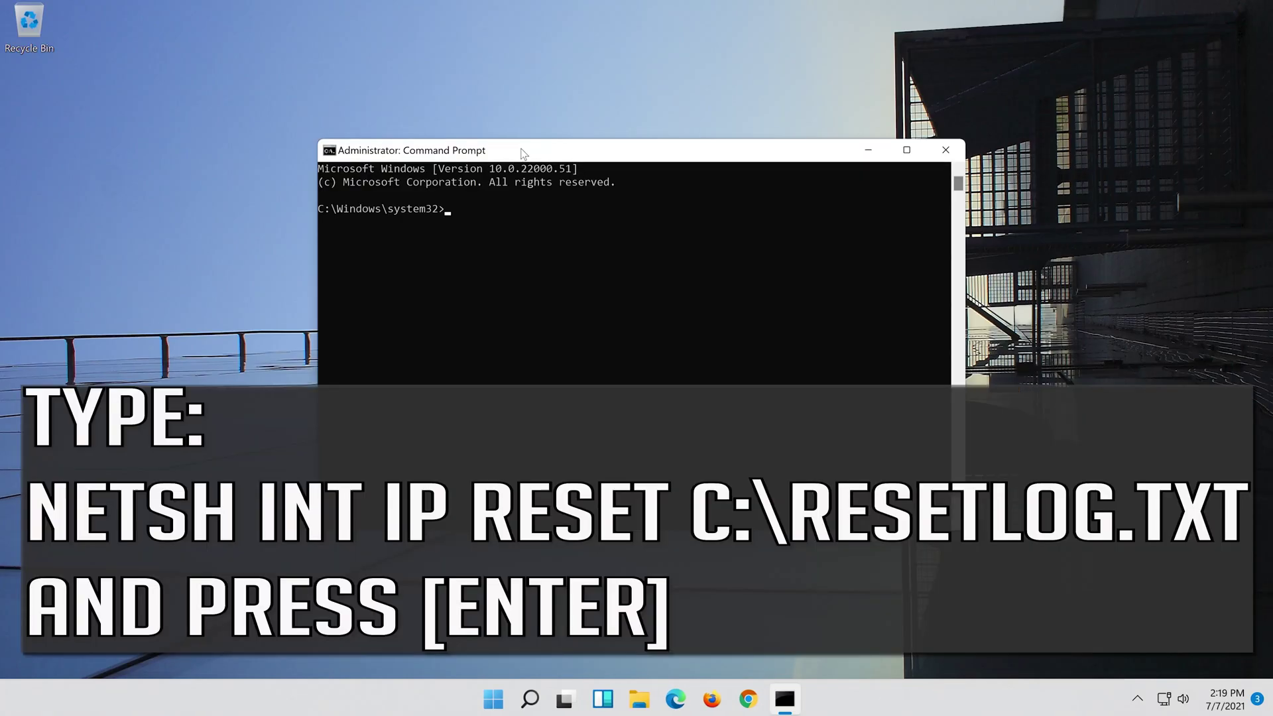
pyautogui.write('net')
pyautogui.write('sh ')
pyautogui.write('int i')
pyautogui.write('p res')
pyautogui.write('et c:\\r')
pyautogui.write('eset')
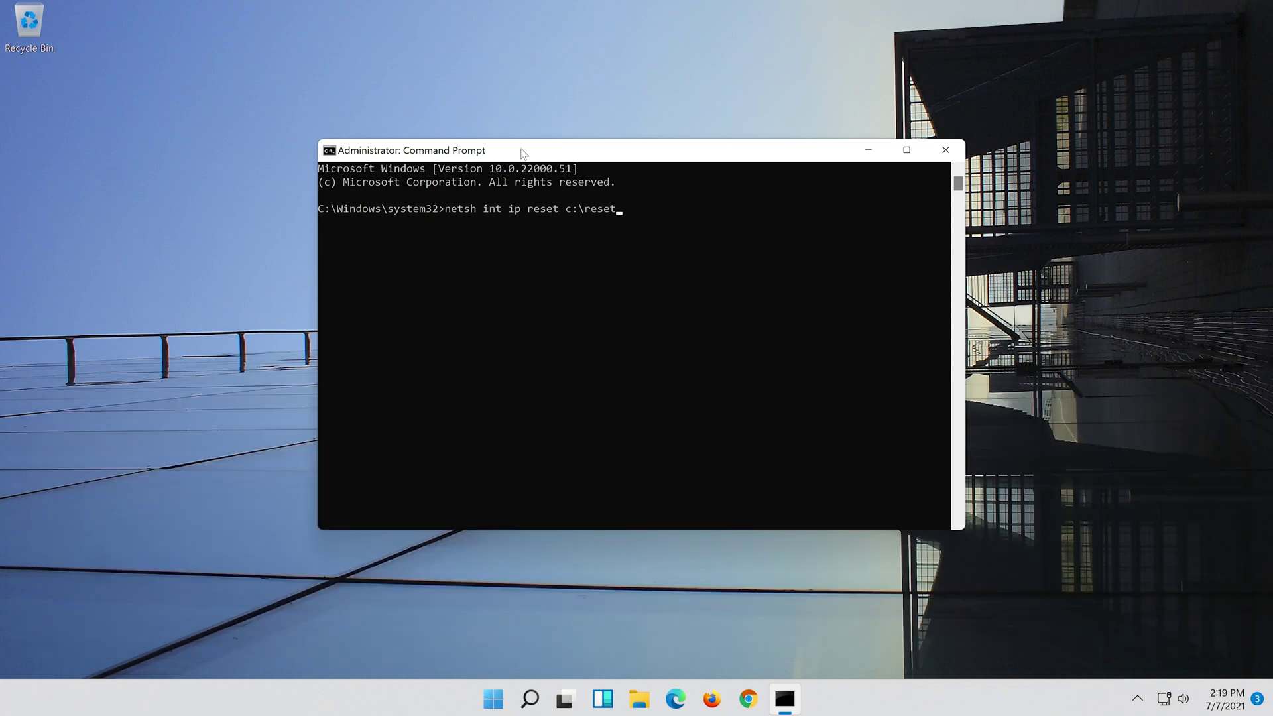
pyautogui.write('log.t')
pyautogui.write('xt')
pyautogui.press('Return')
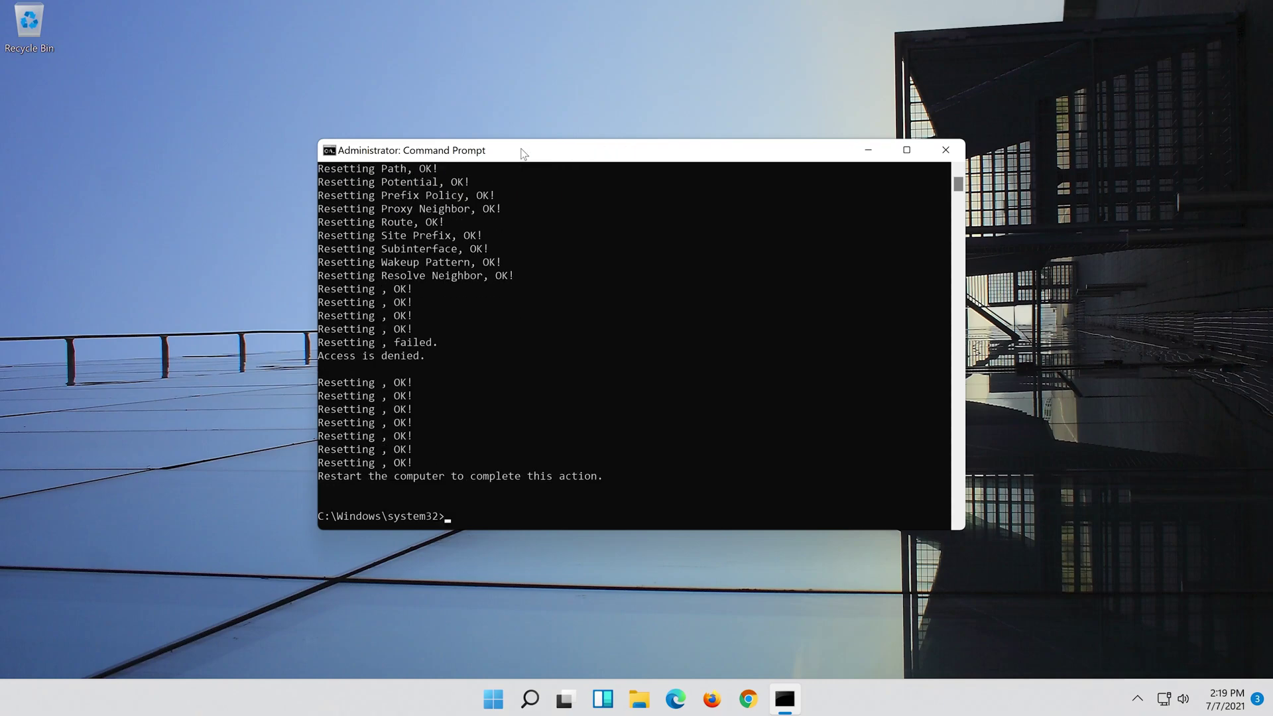
# Run 'netsh winsock reset' and 'ipconfig /flushdns', then exit Command Prompt.
pyautogui.write('netsh ')
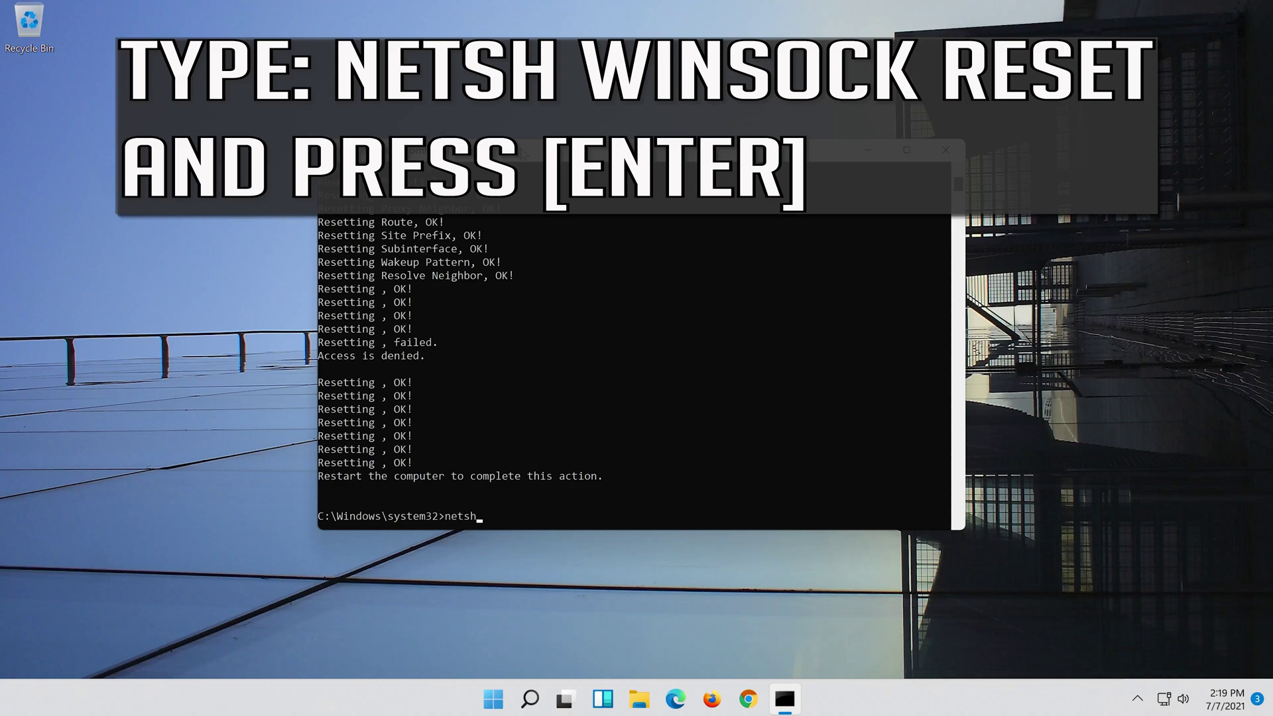
pyautogui.write('wins')
pyautogui.write('ock')
pyautogui.write(' re')
pyautogui.write('se')
pyautogui.write('t')
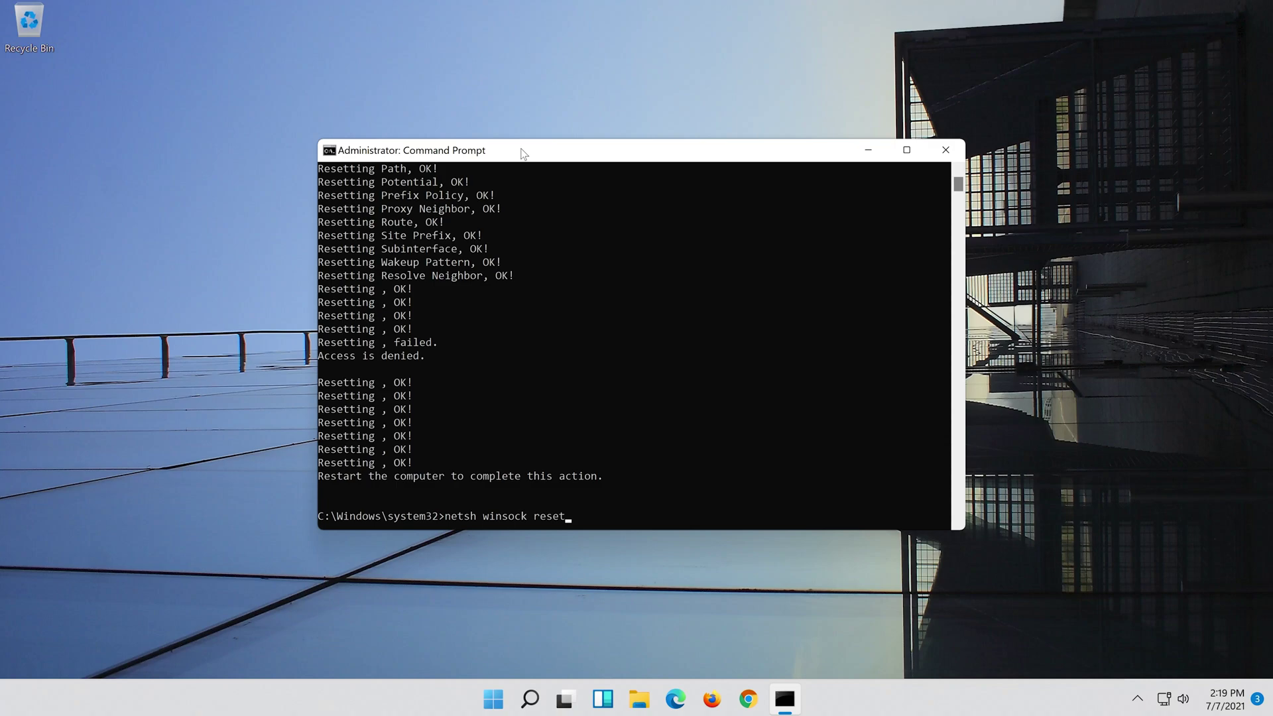
pyautogui.press('Return')
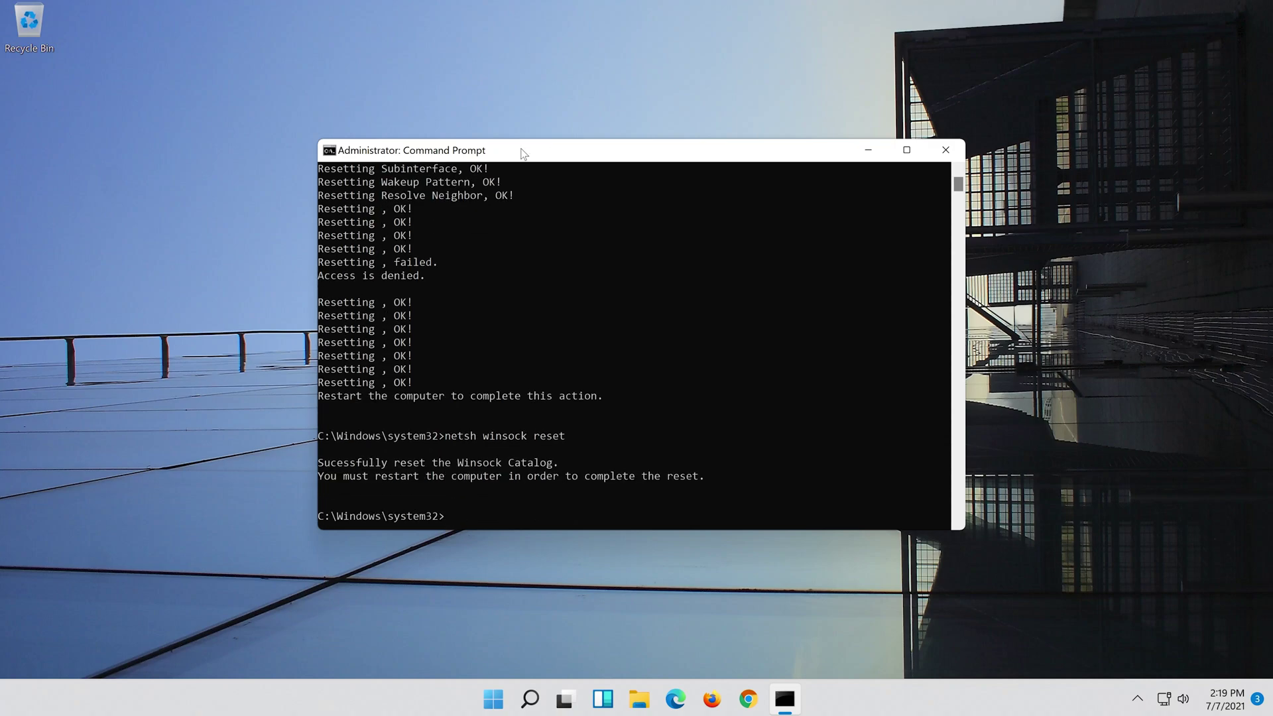
pyautogui.write('ipconfig /')
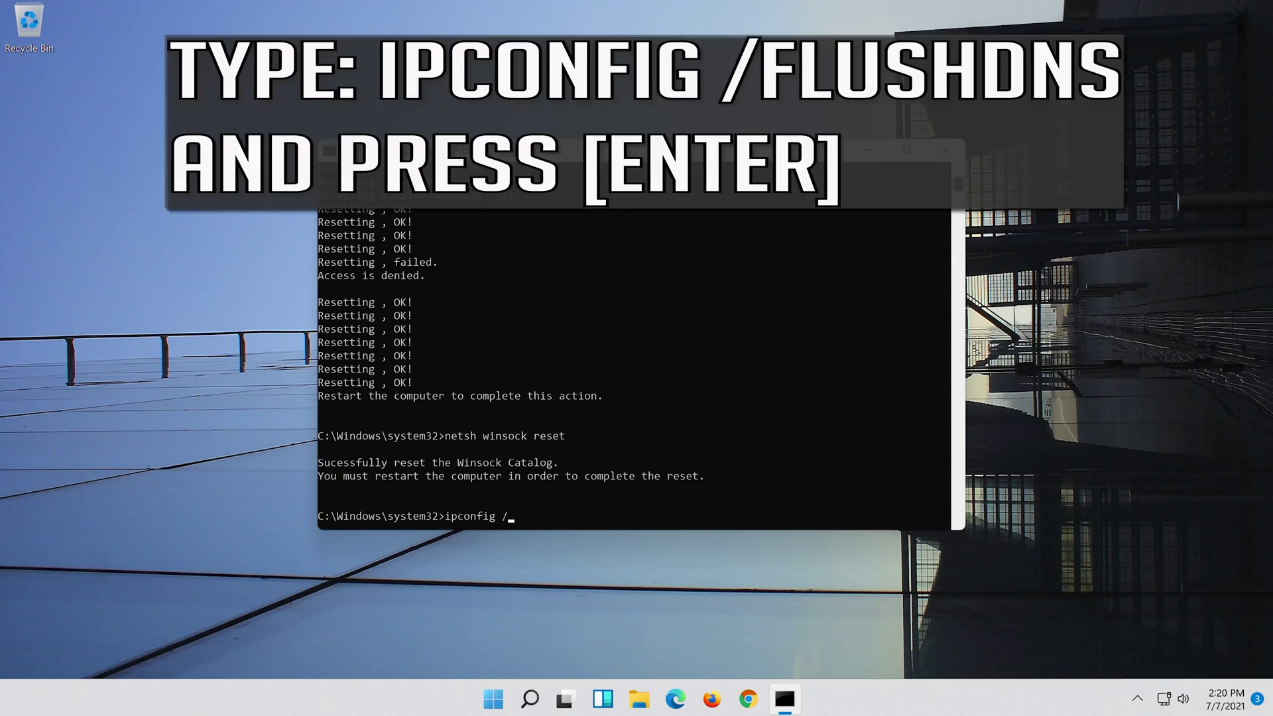
pyautogui.write('fl')
pyautogui.write('ush')
pyautogui.write('dns')
pyautogui.press('Return')
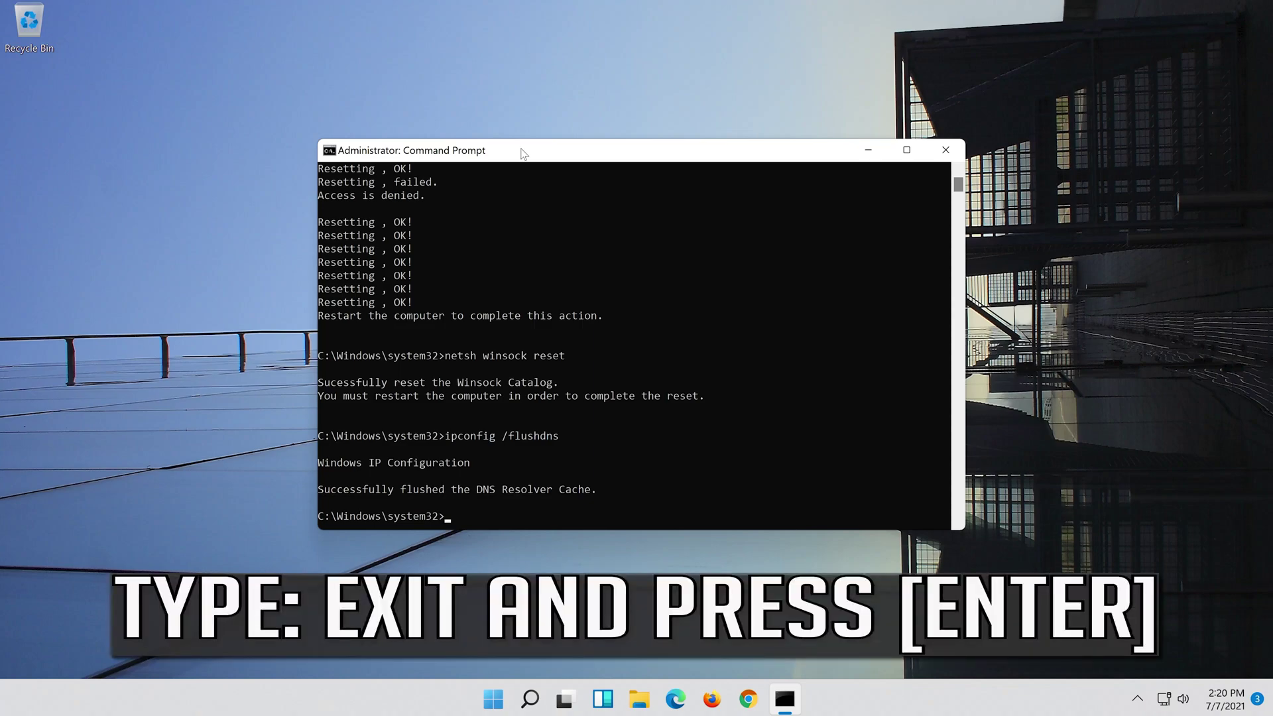
pyautogui.write('exit')
pyautogui.press('Return')
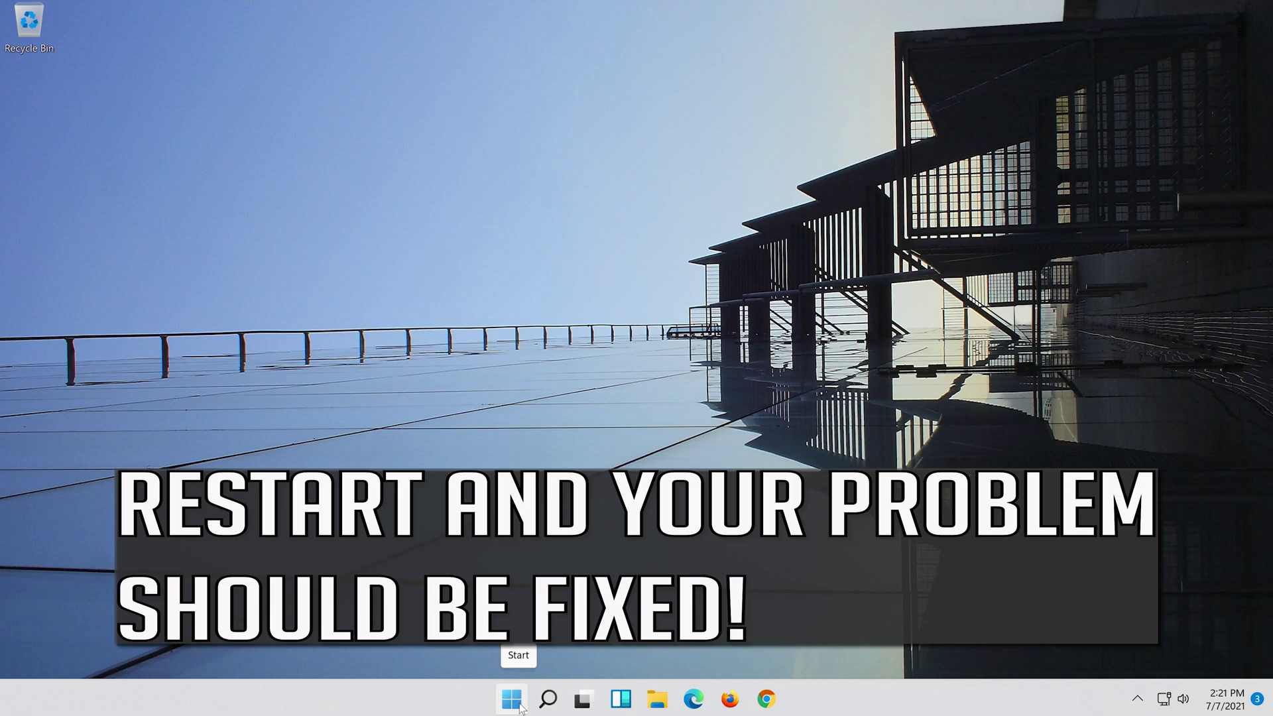
# Restart the PC from the Start menu's power options.
pyautogui.click(511, 699)
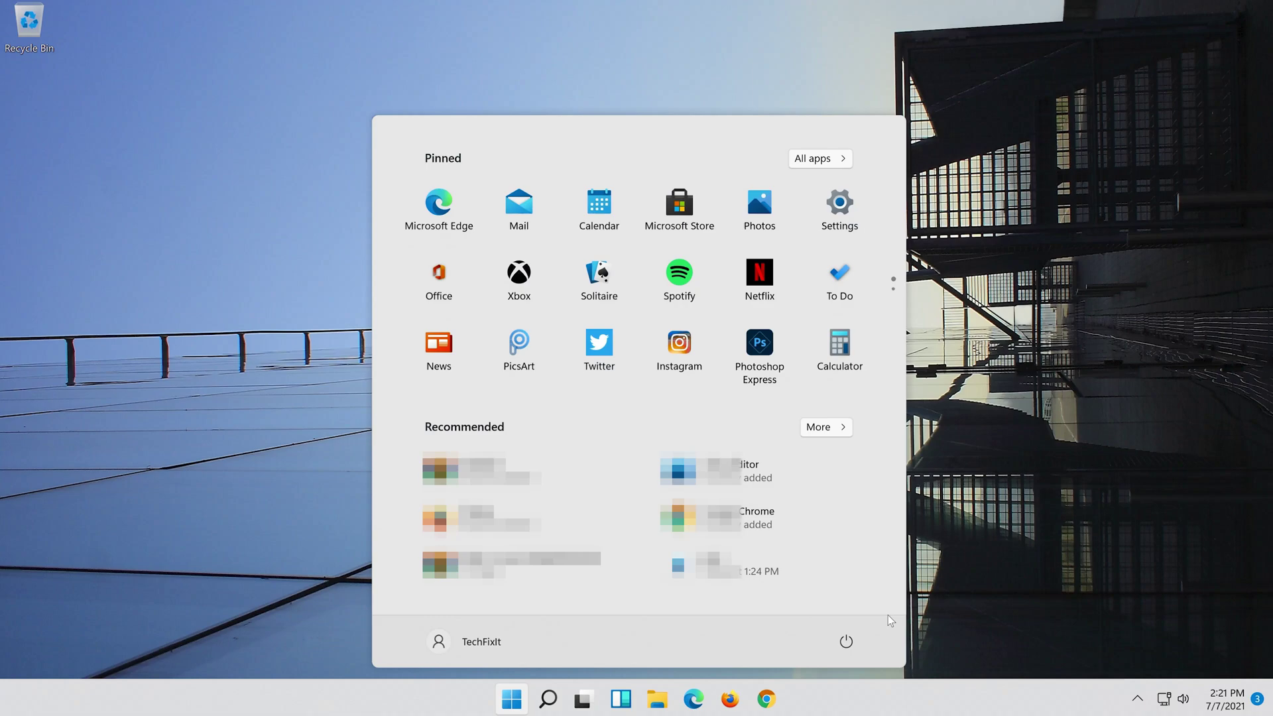
pyautogui.click(846, 641)
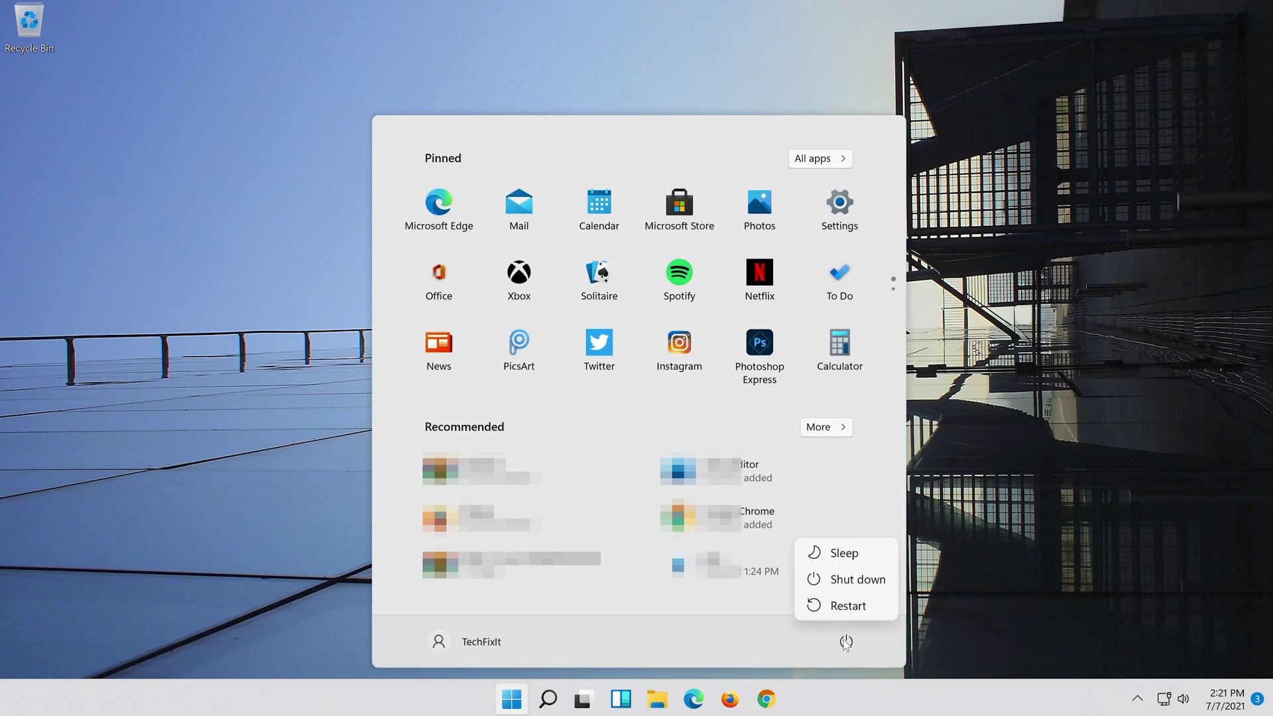
pyautogui.click(856, 627)
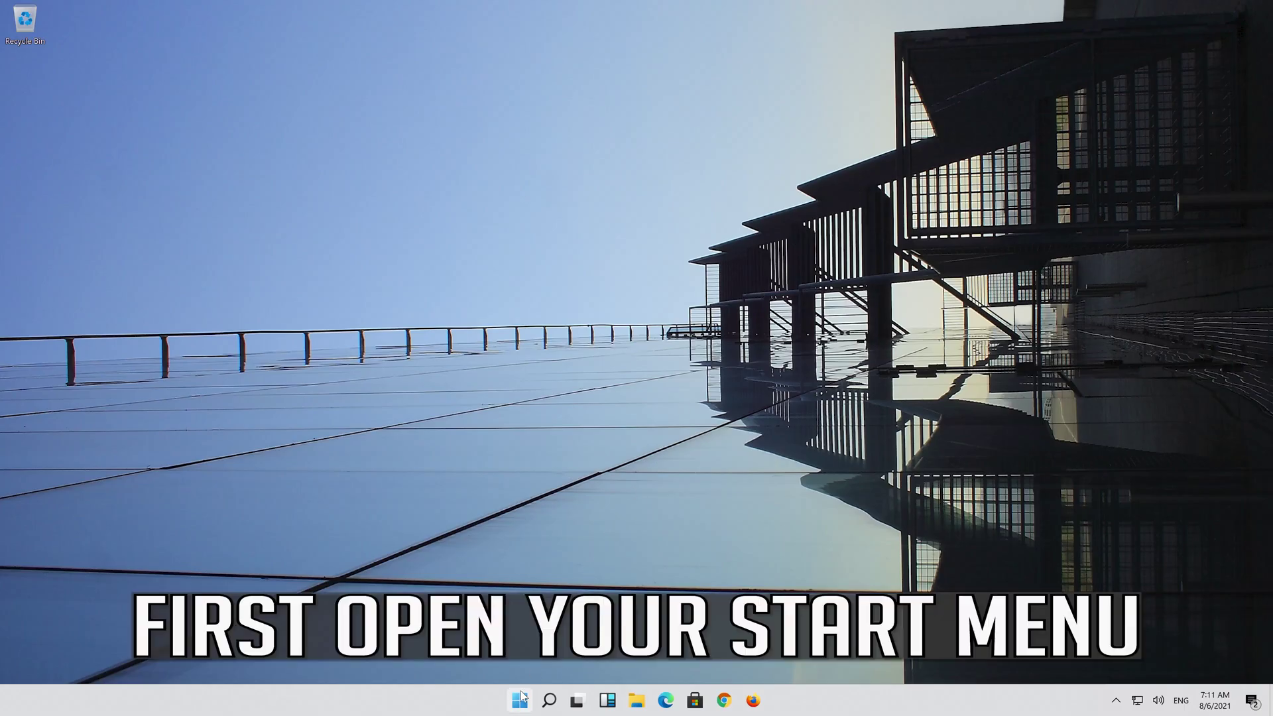
# Search Start for 'services' and launch the Services console.
pyautogui.click(521, 698)
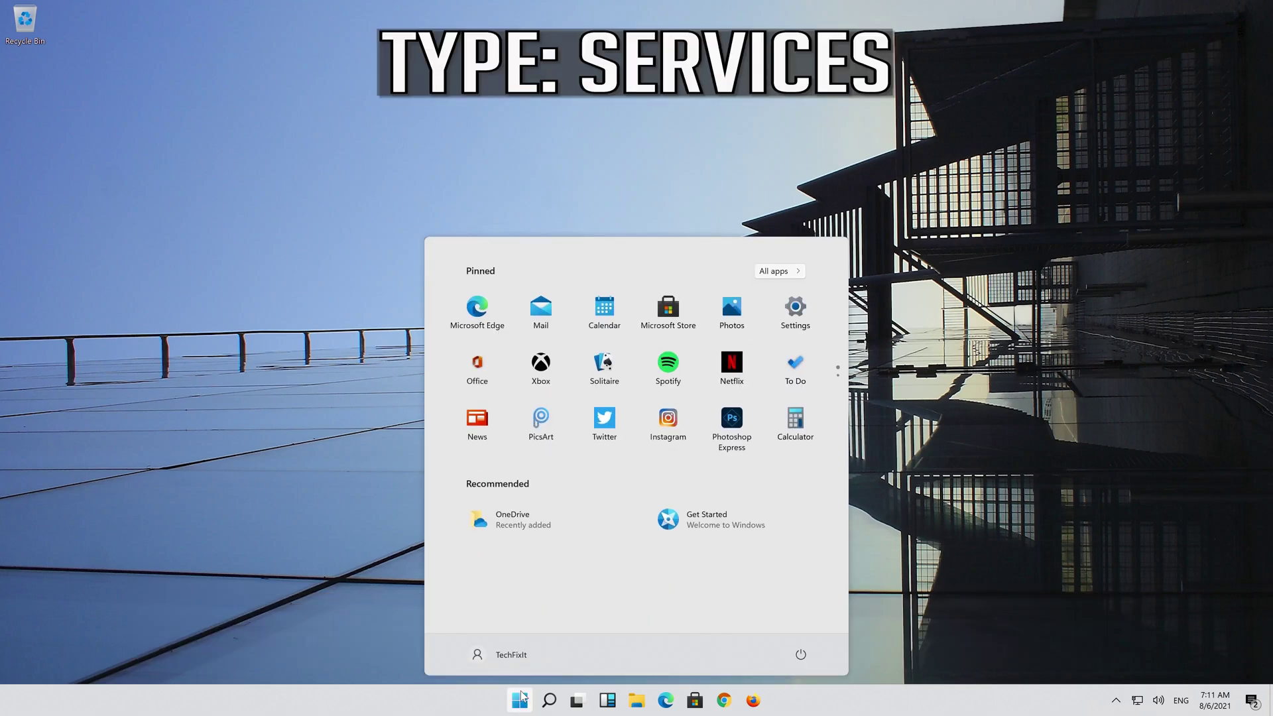
pyautogui.write('service')
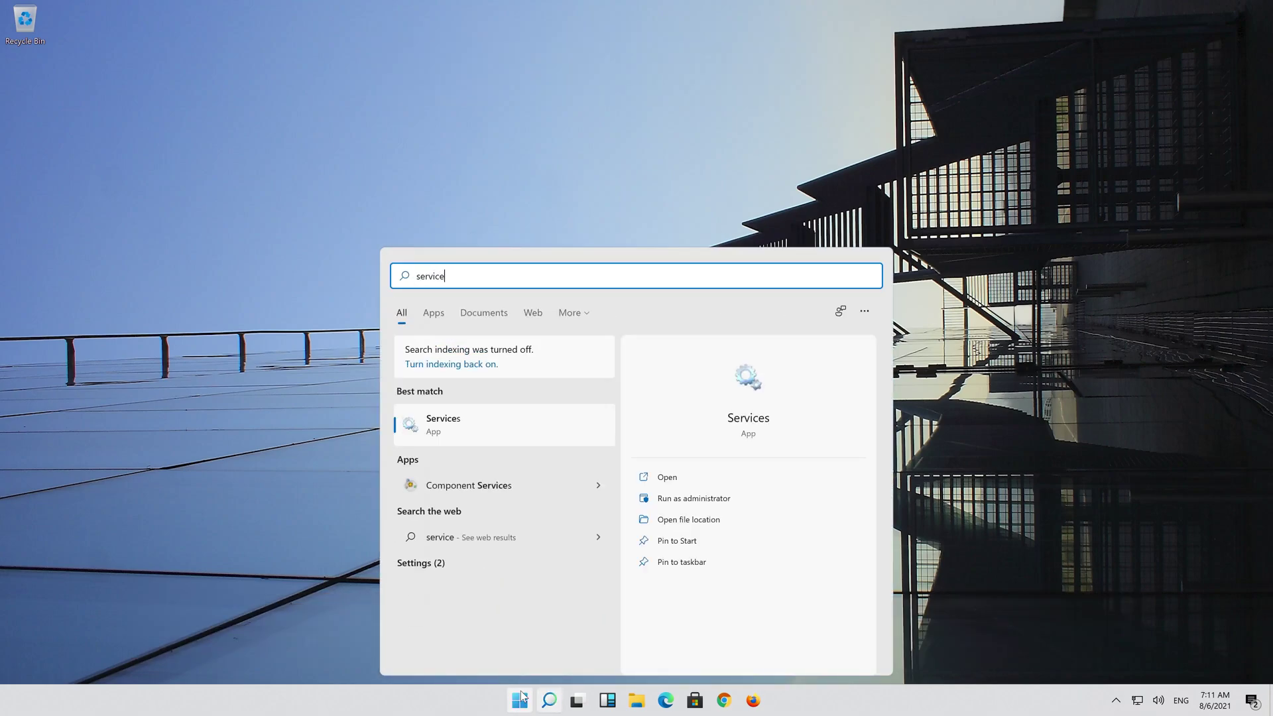
pyautogui.write('s')
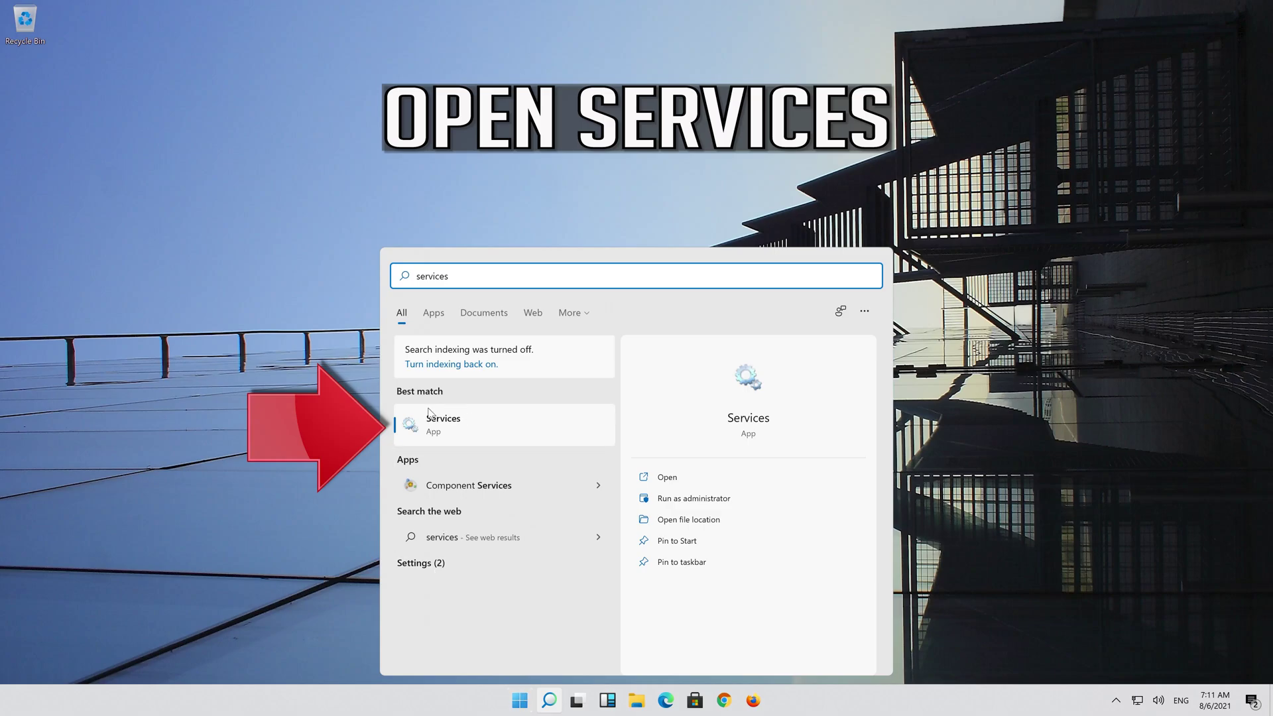
pyautogui.click(518, 424)
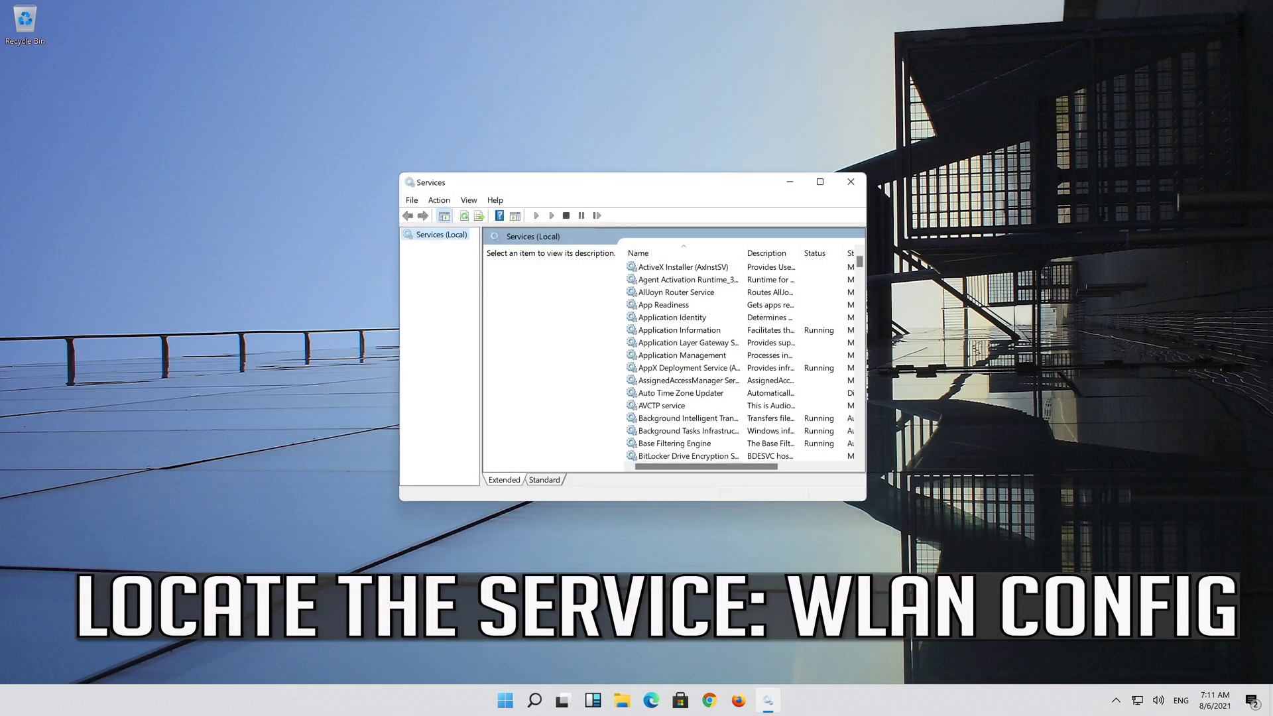
# Scroll to WLAN AutoConfig near the list's end, select it and bring up its context menu.
pyautogui.click(649, 393)
pyautogui.scroll(-10, 653, 410)
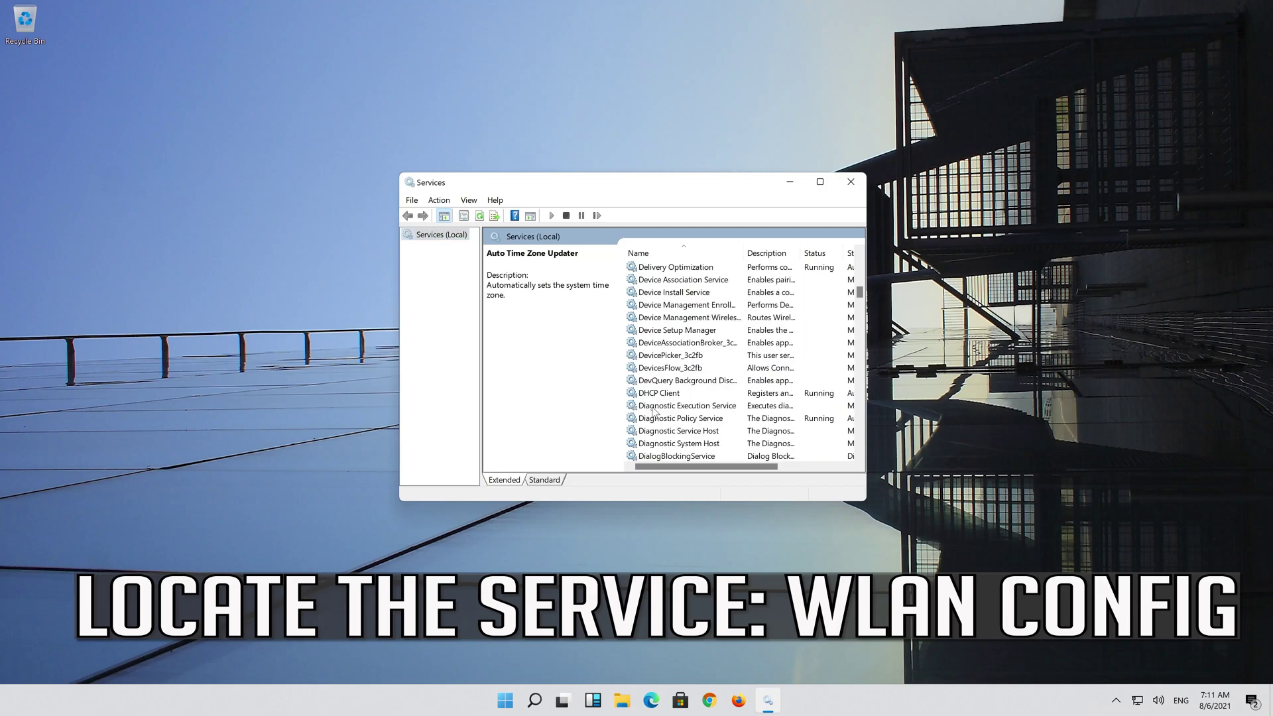
pyautogui.scroll(-5, 653, 410)
pyautogui.scroll(-7, 653, 410)
pyautogui.scroll(-8, 653, 410)
pyautogui.scroll(-8, 653, 410)
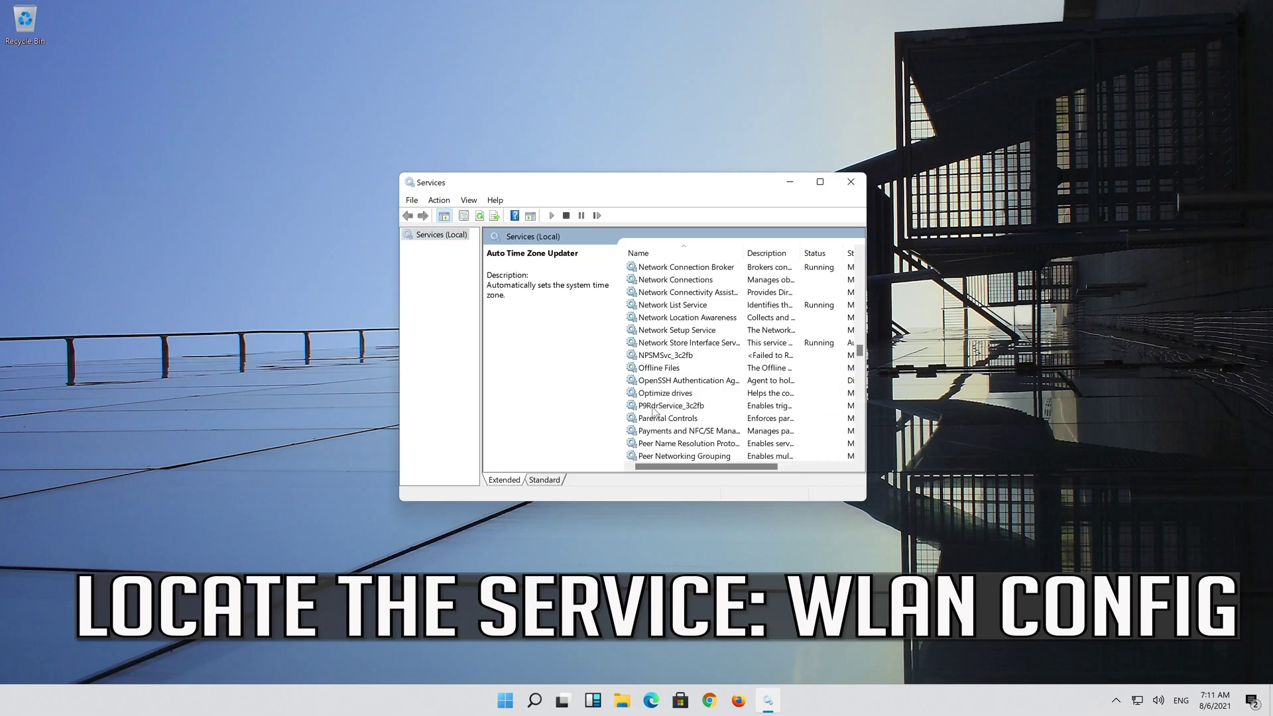
pyautogui.scroll(-10, 654, 410)
pyautogui.scroll(-8, 653, 411)
pyautogui.scroll(-8, 653, 411)
pyautogui.scroll(-6, 653, 410)
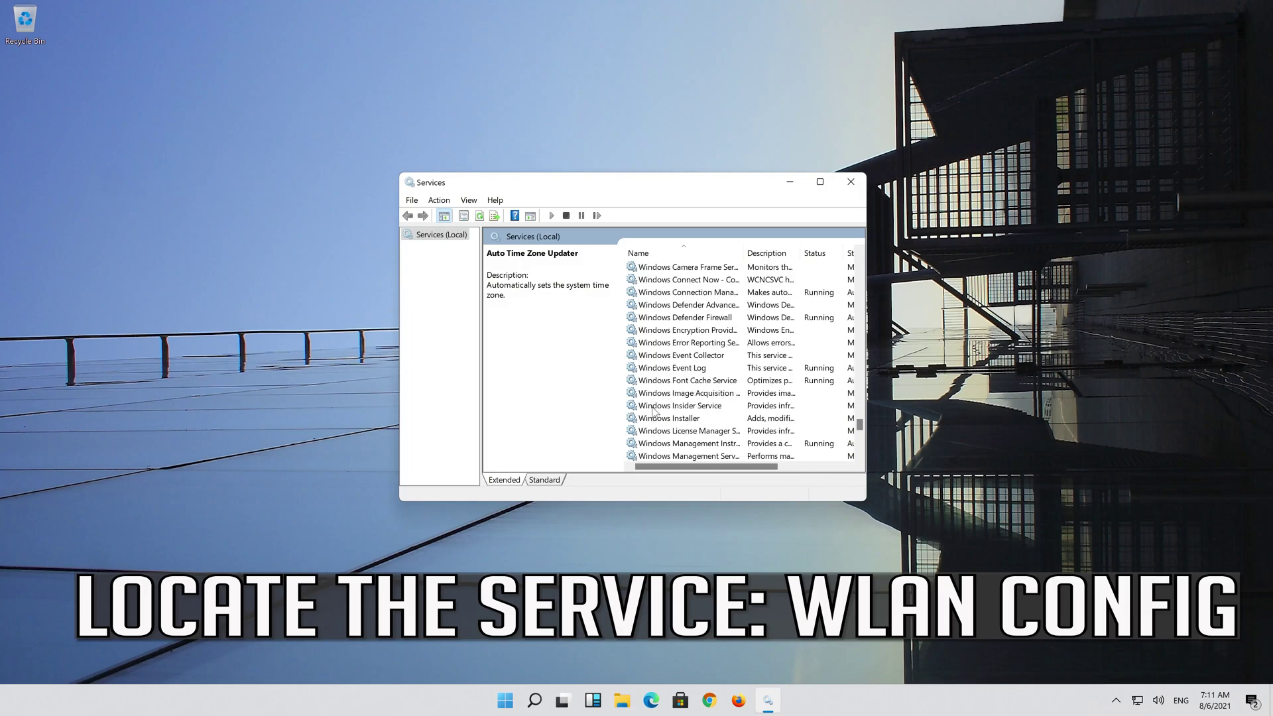
pyautogui.scroll(-8, 653, 411)
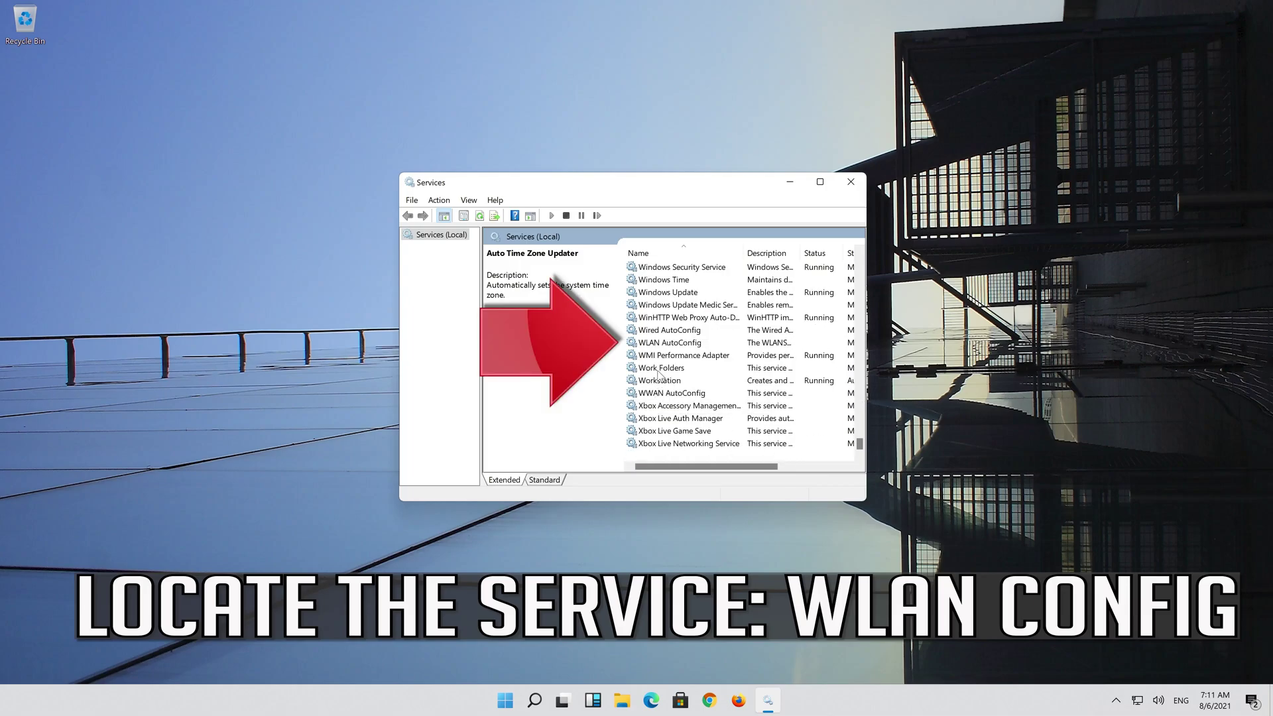
pyautogui.click(660, 346)
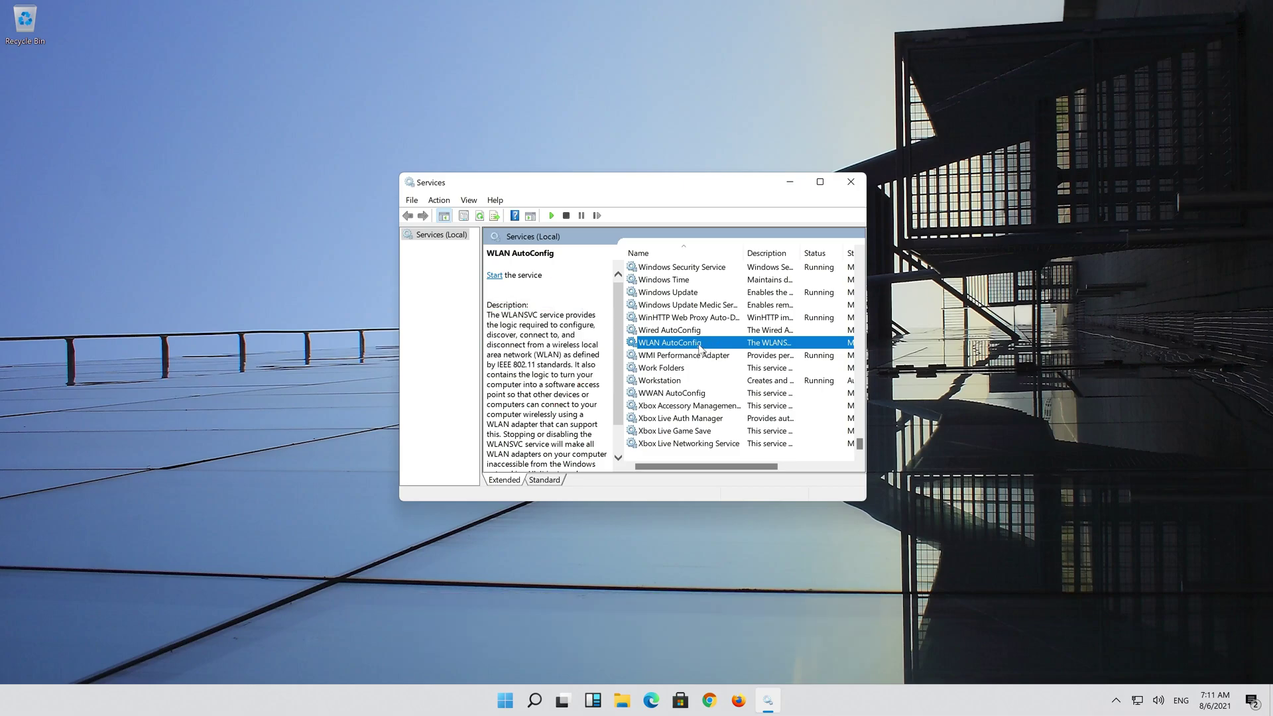
pyautogui.rightClick(701, 349)
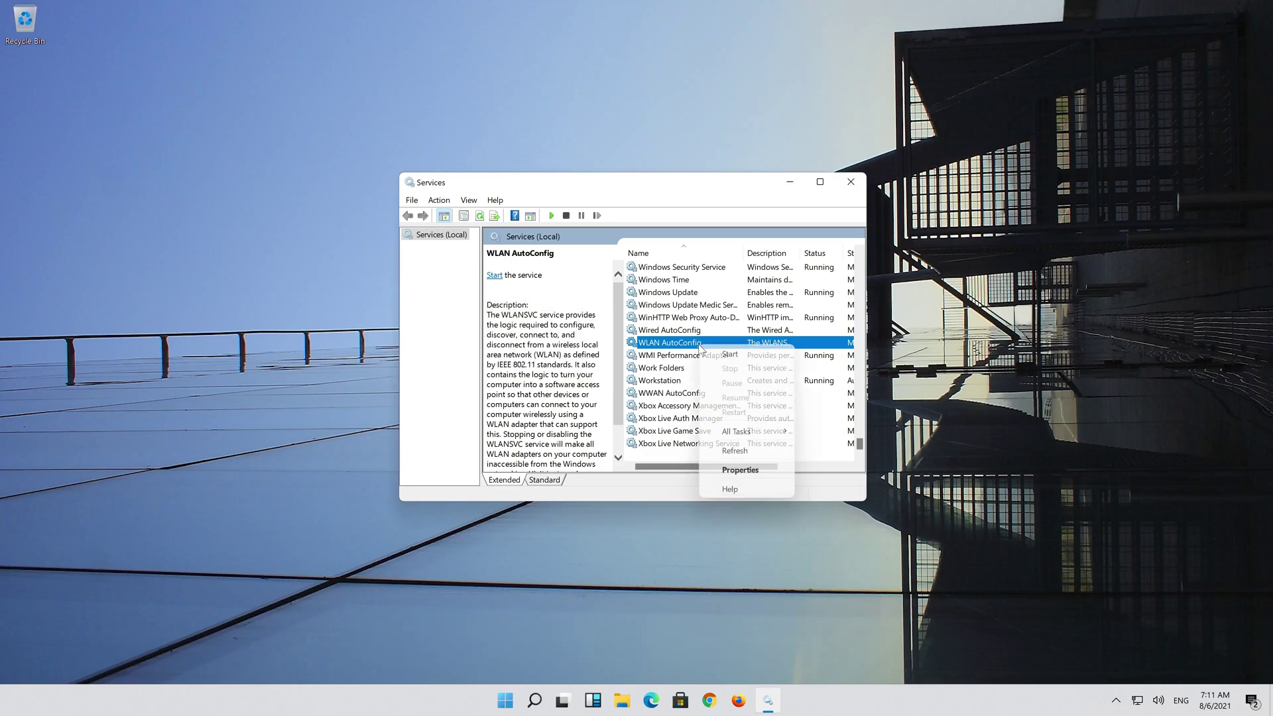
# Change WLAN AutoConfig's startup type to Automatic in its Properties and apply.
pyautogui.click(742, 469)
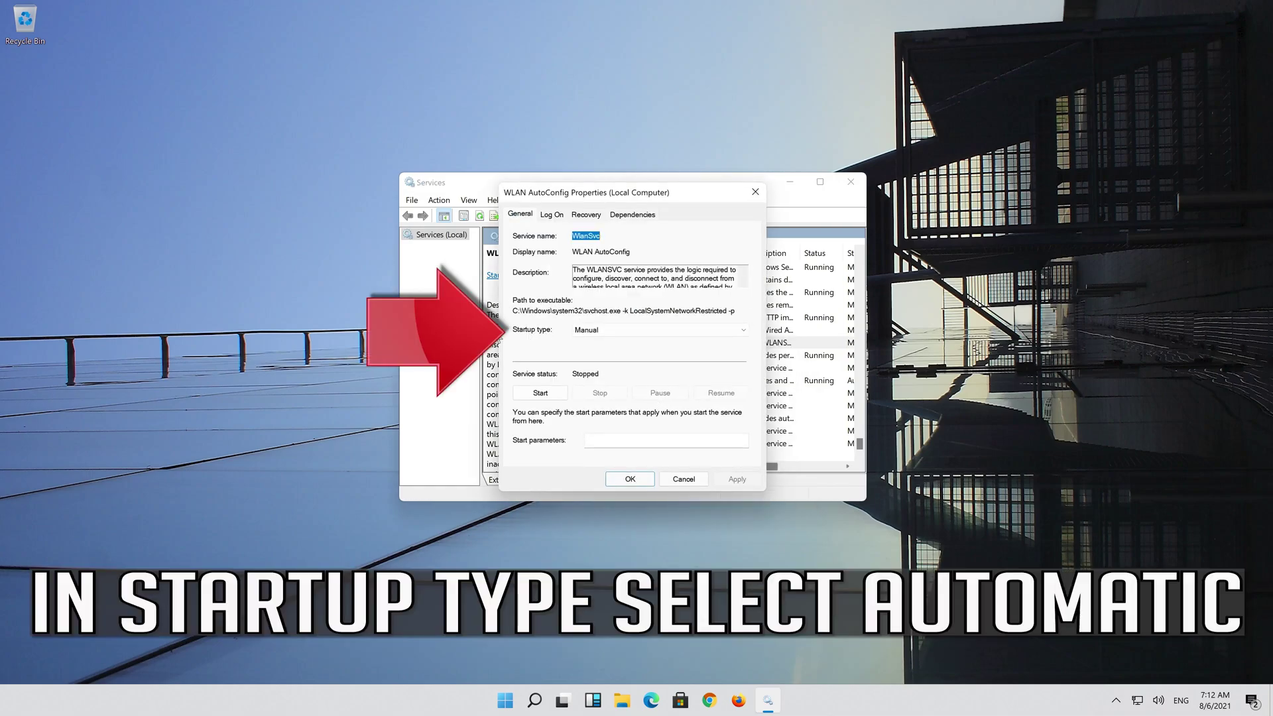
pyautogui.click(633, 330)
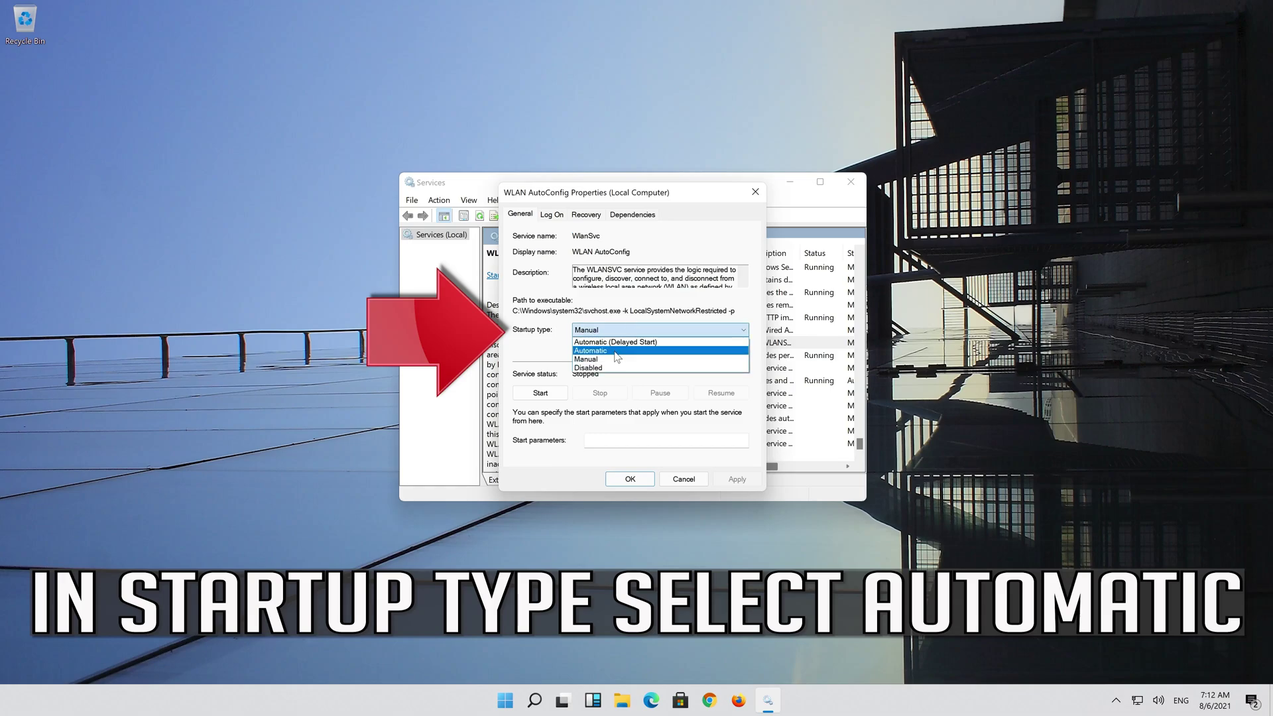
pyautogui.click(626, 352)
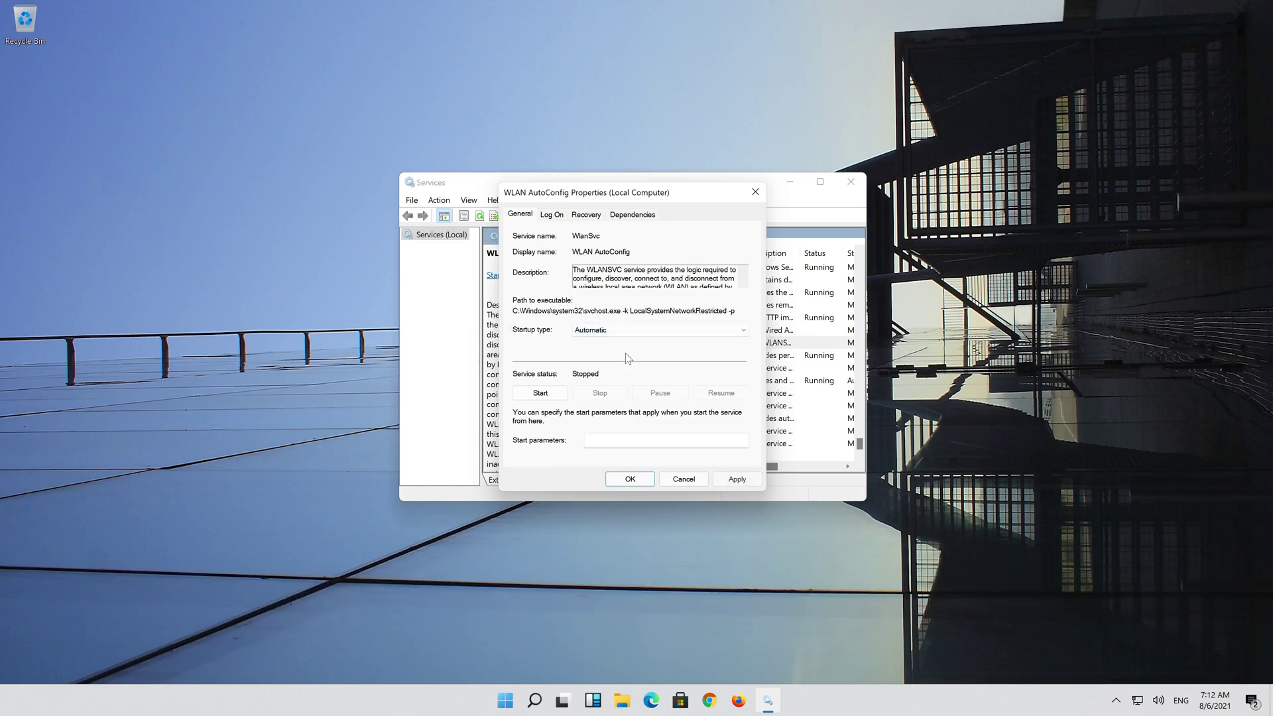
pyautogui.click(734, 482)
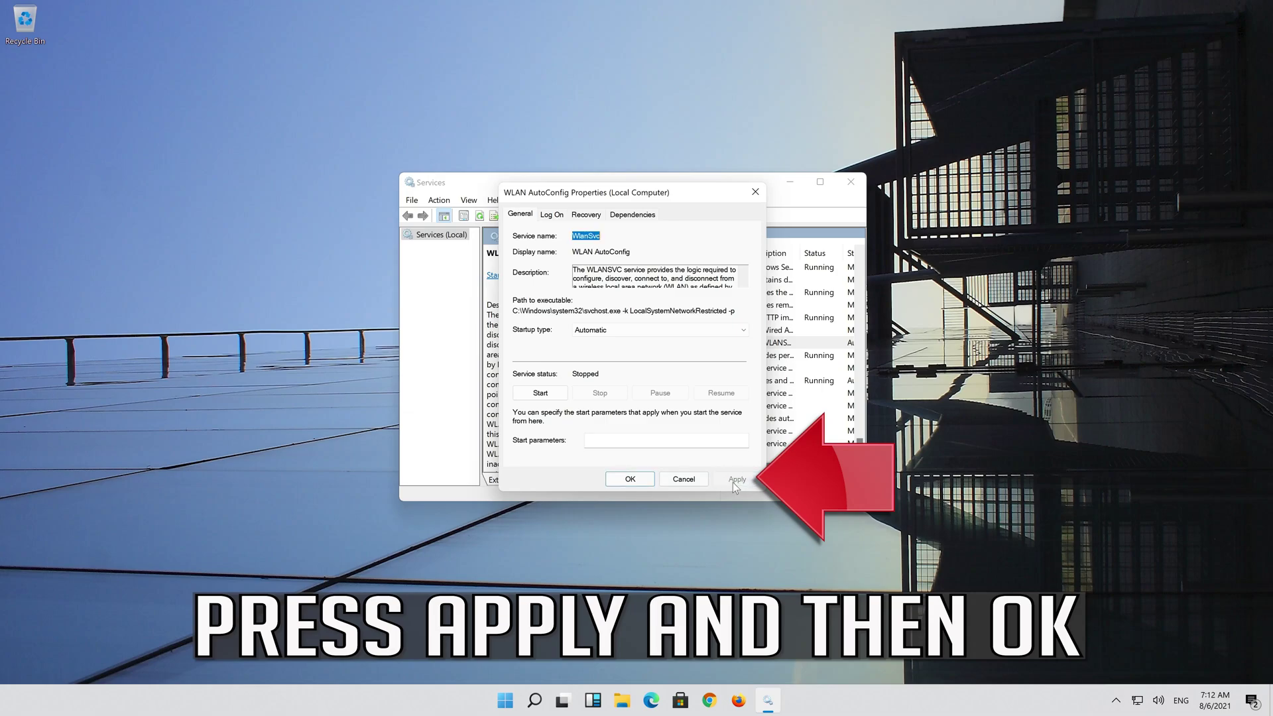
pyautogui.click(635, 481)
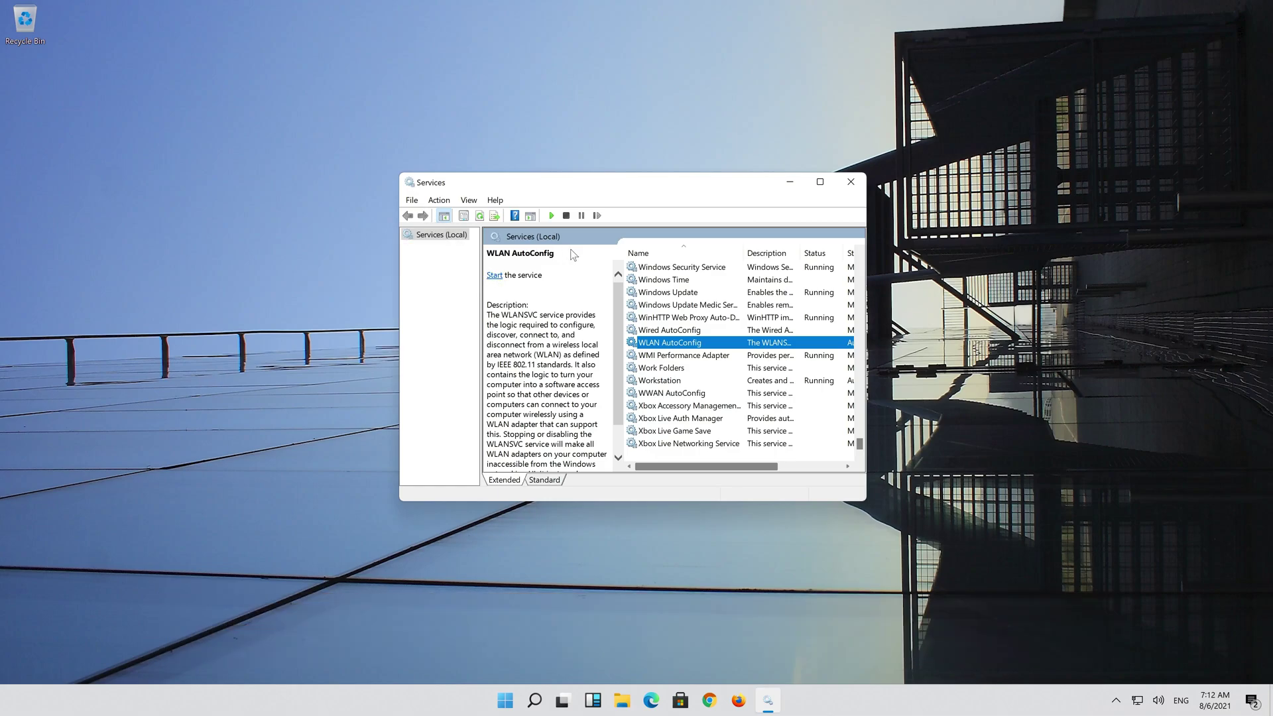
# Start the WLAN AutoConfig service using the left-pane Start link.
pyautogui.click(495, 276)
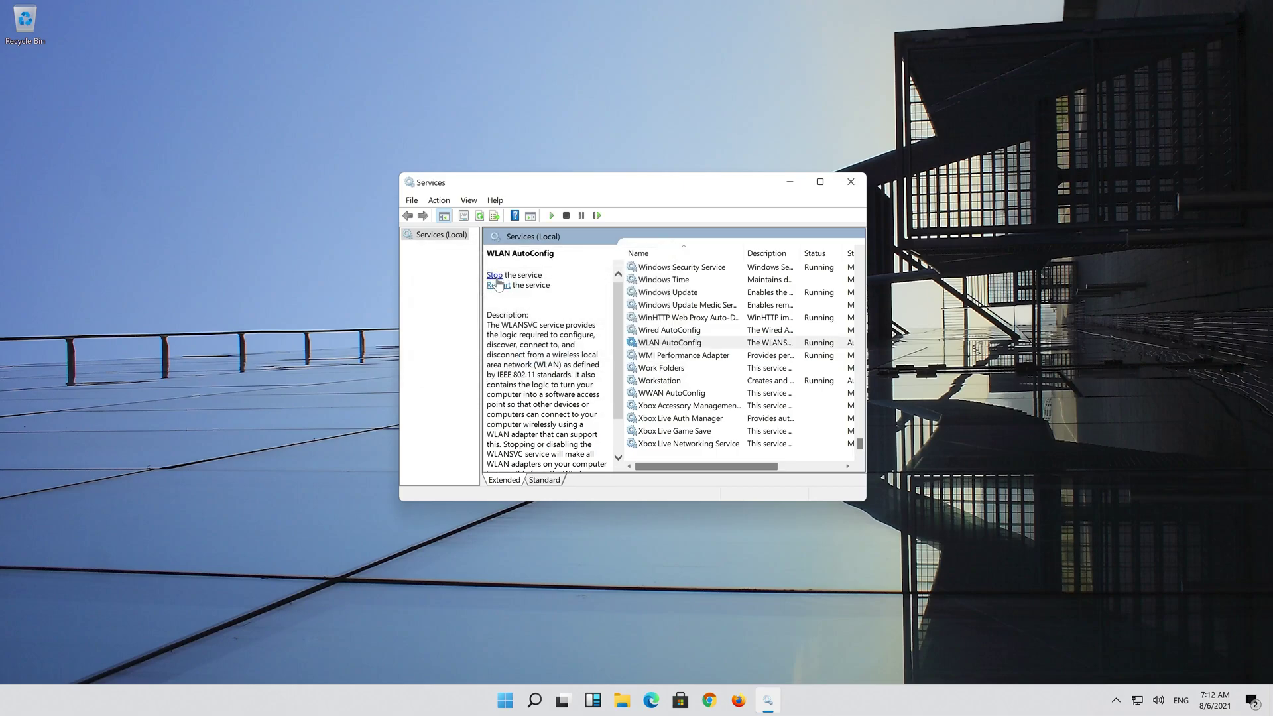